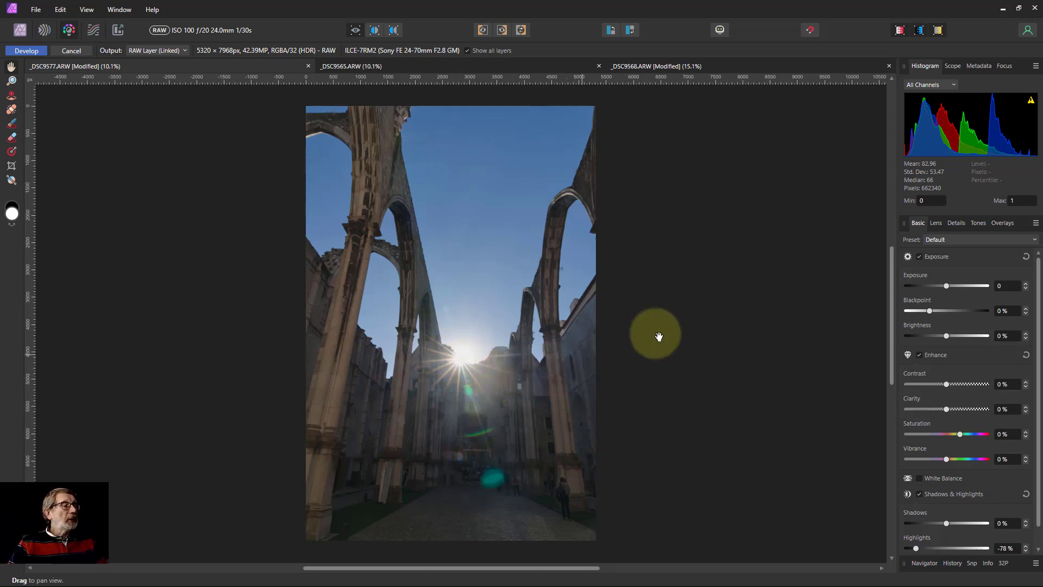
# Step: Show the EXIF metadata of the photo _DSC9577.ARW
pyautogui.click(981, 68)
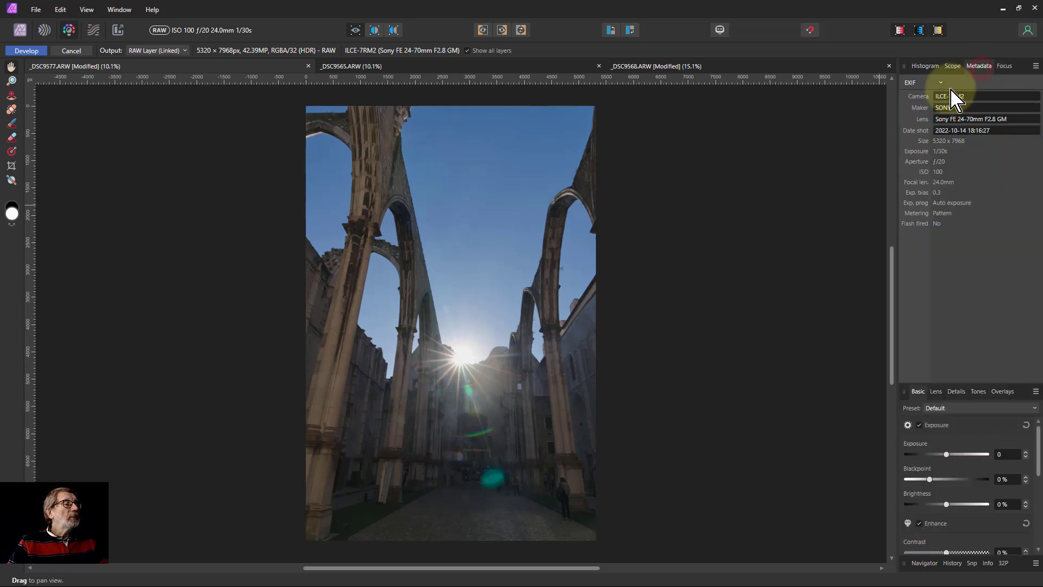
pyautogui.click(120, 10)
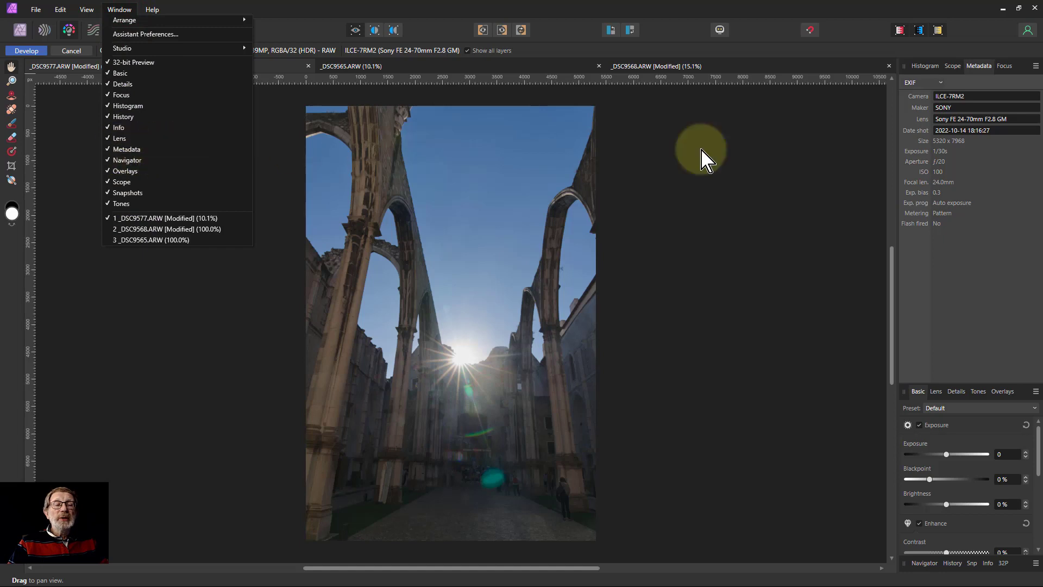
pyautogui.click(844, 155)
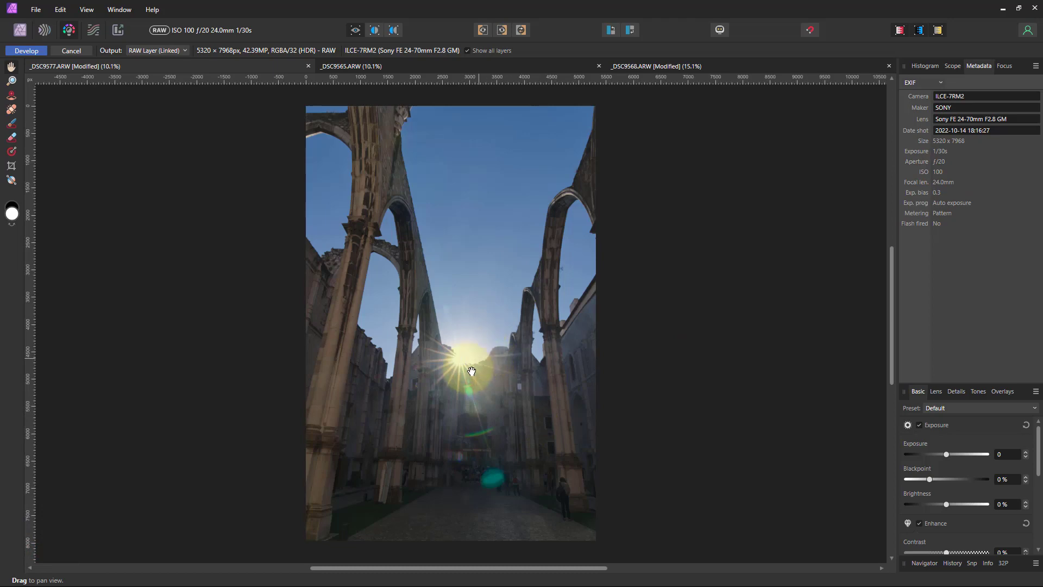
# Step: Examine the rays around the sun and the coloured lens flares below it in _DSC9577.ARW
pyautogui.scroll(5, 472, 373)
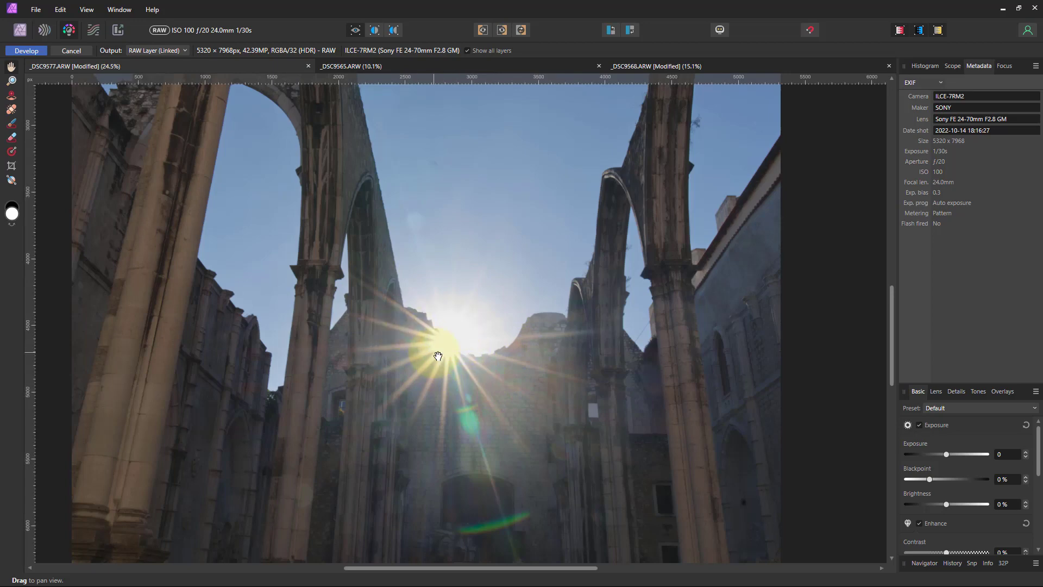
pyautogui.scroll(2, 470, 369)
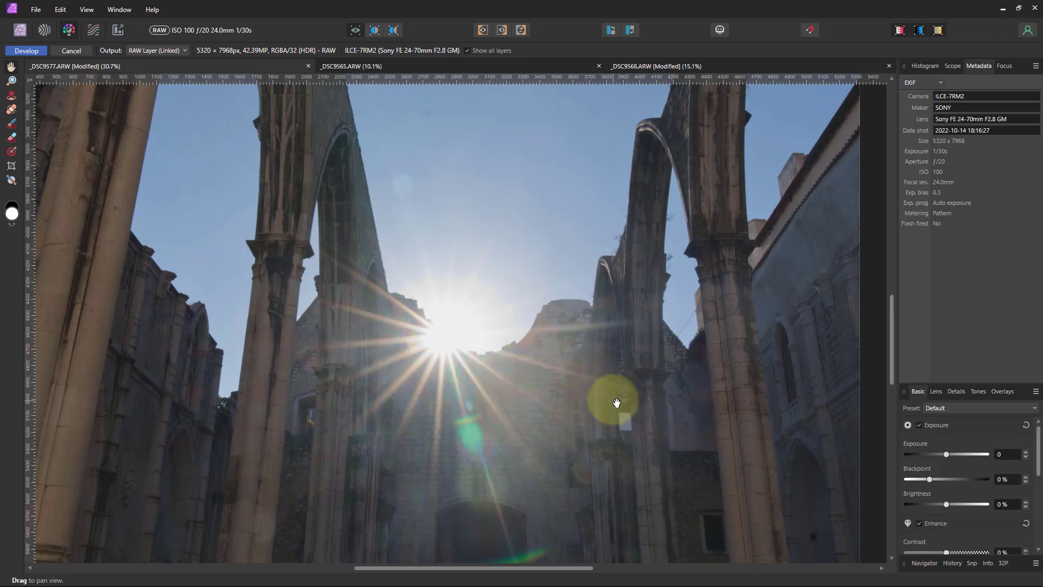
pyautogui.scroll(-1, 604, 398)
pyautogui.scroll(-5, 604, 398)
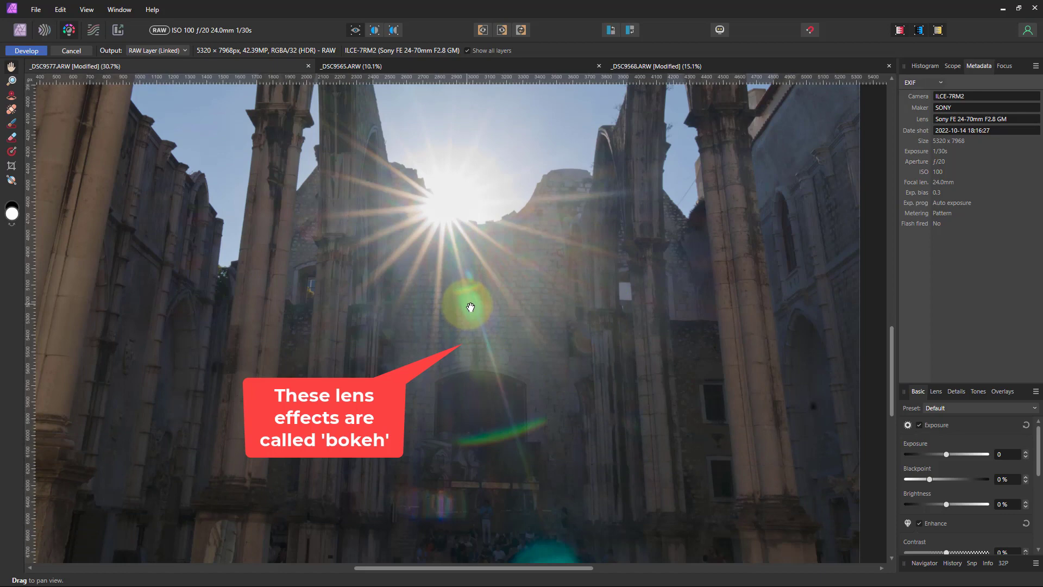
pyautogui.scroll(-3, 470, 308)
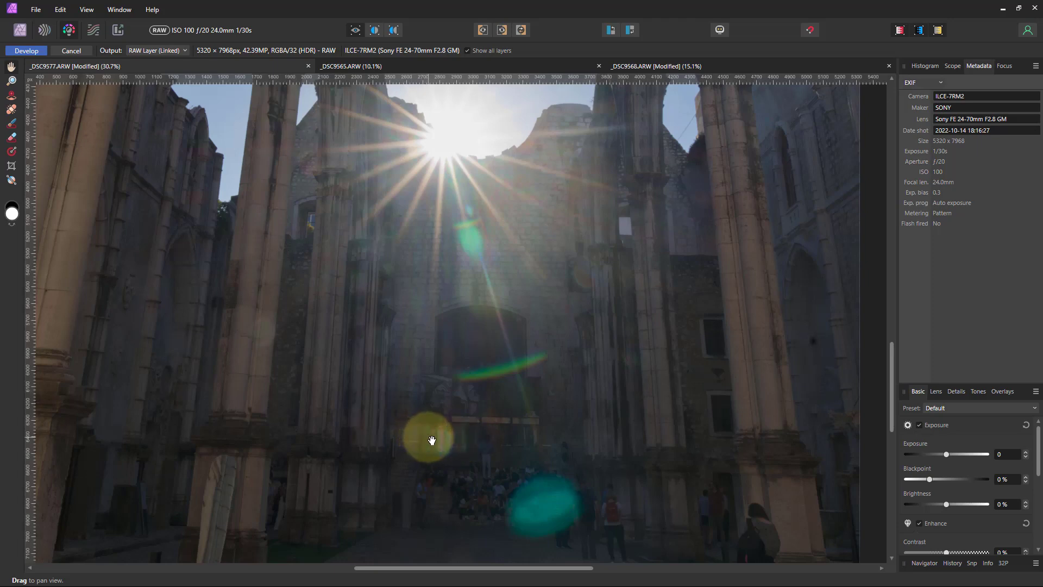
pyautogui.scroll(-3, 568, 422)
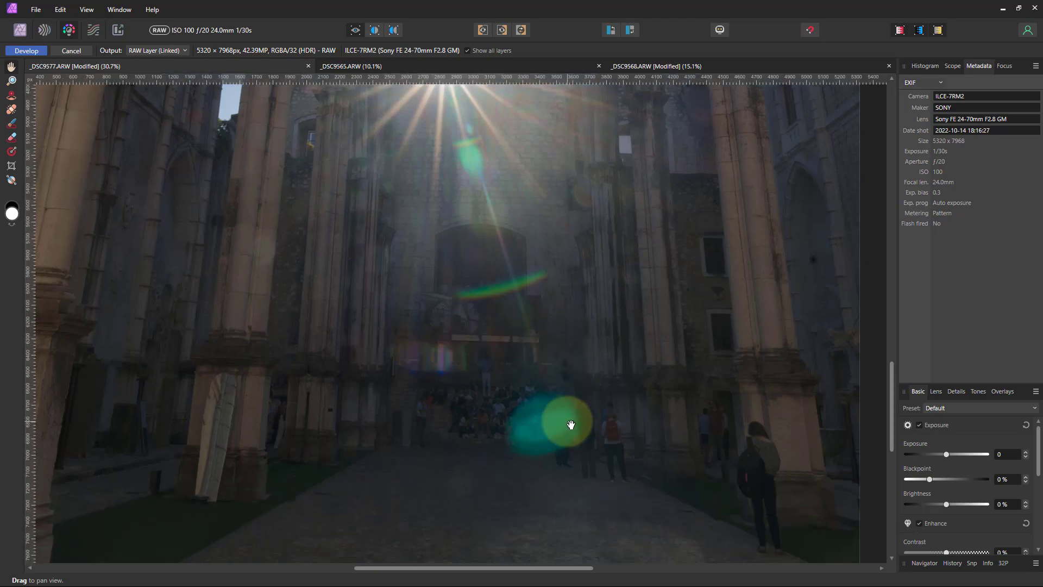
pyautogui.scroll(1, 571, 424)
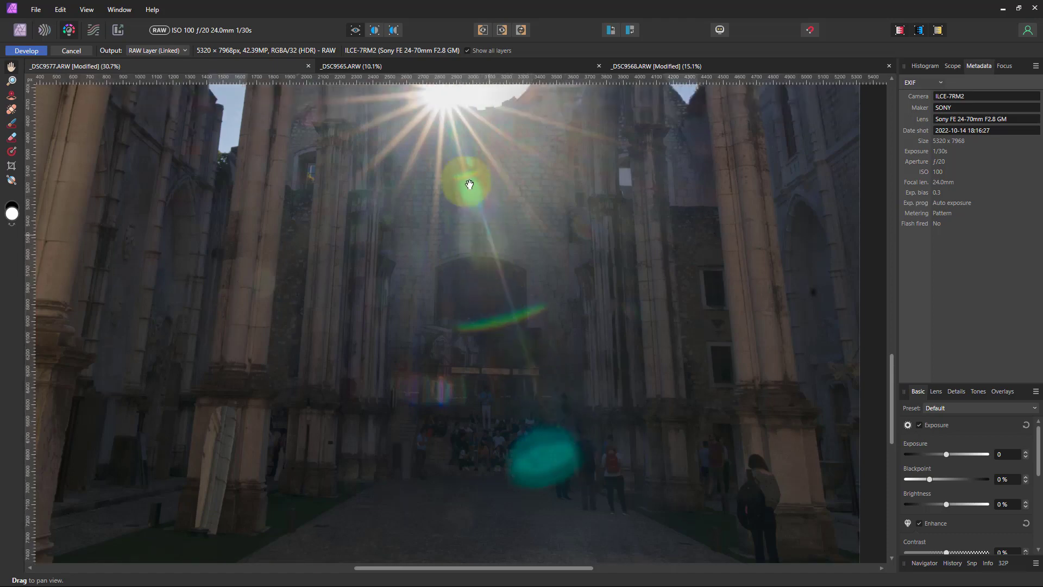
pyautogui.scroll(3, 505, 230)
pyautogui.scroll(2, 505, 230)
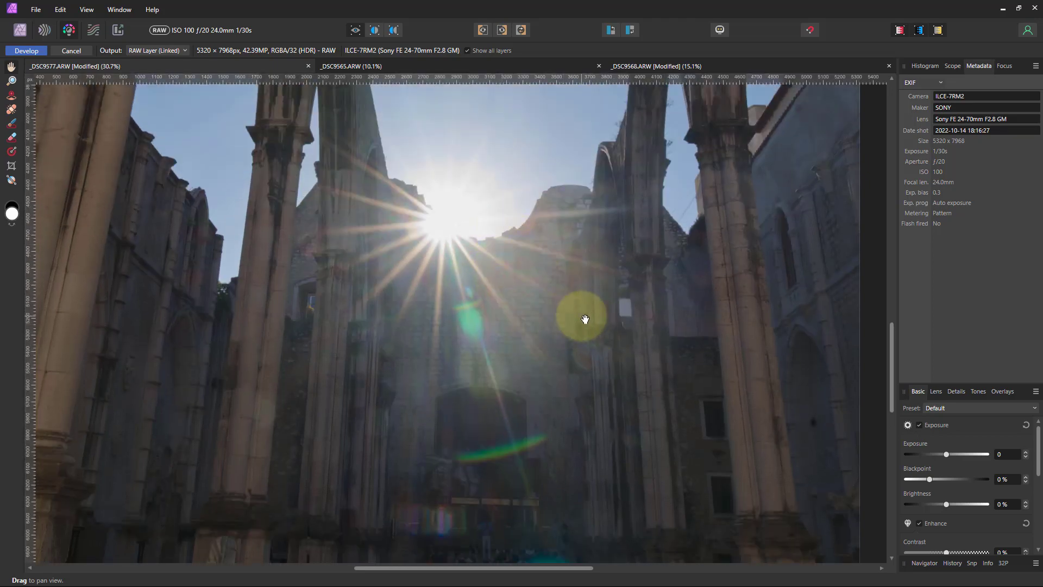
pyautogui.scroll(2, 567, 310)
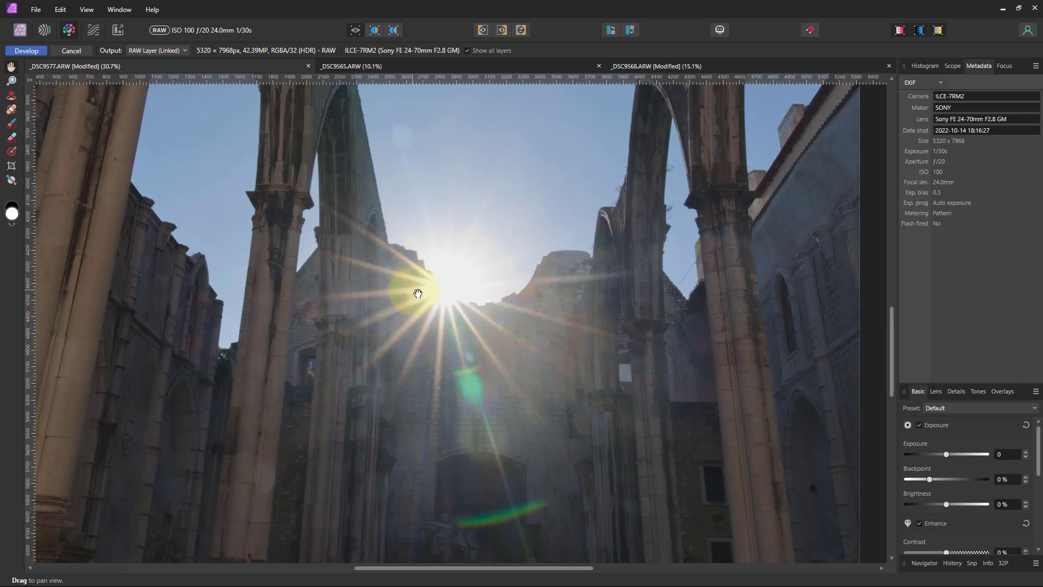
pyautogui.scroll(-1, 431, 314)
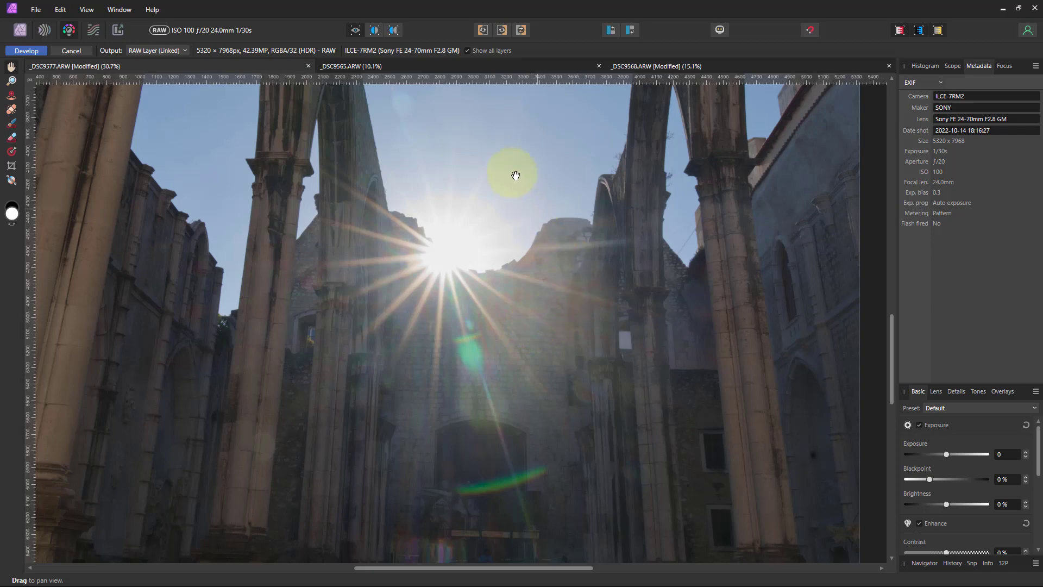
# Step: View the photo _DSC9565.ARW and switch to the developed photo _DSC9568.ARW
pyautogui.click(465, 67)
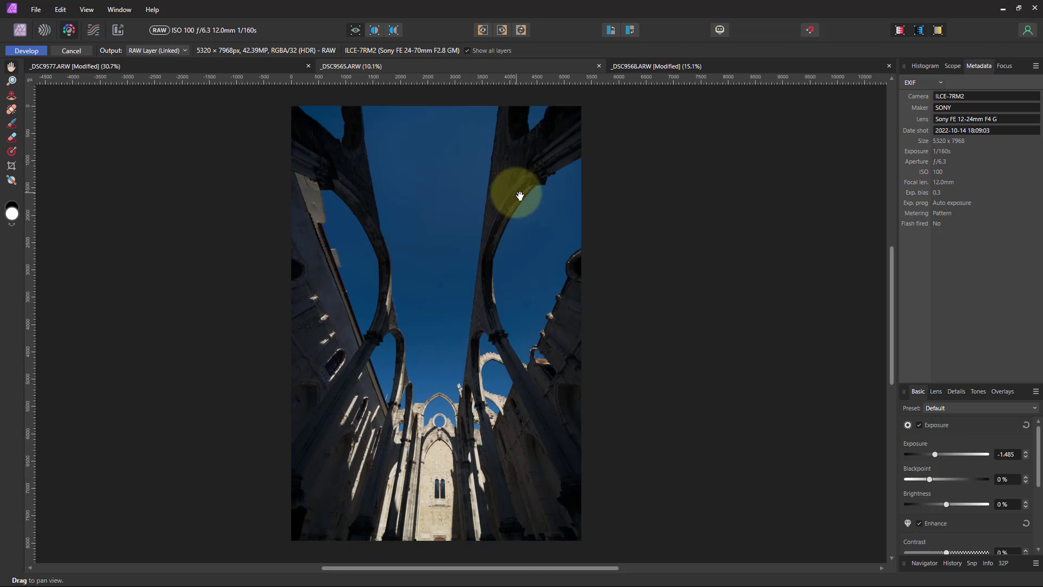
pyautogui.click(709, 66)
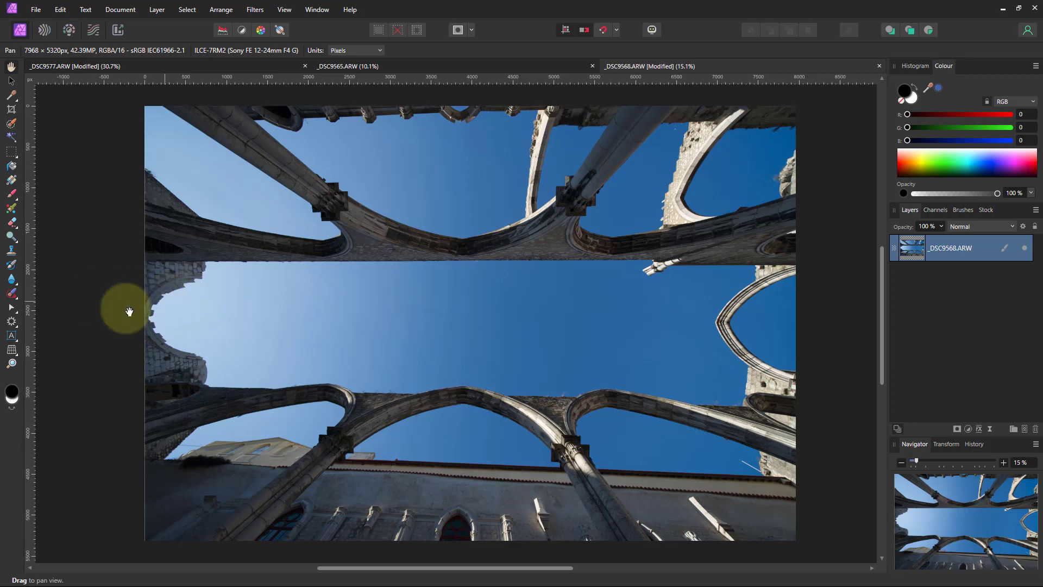
# Step: Try a single light ray as a very narrow white triangle over the middle of the photo, and delete it
pyautogui.click(19, 322)
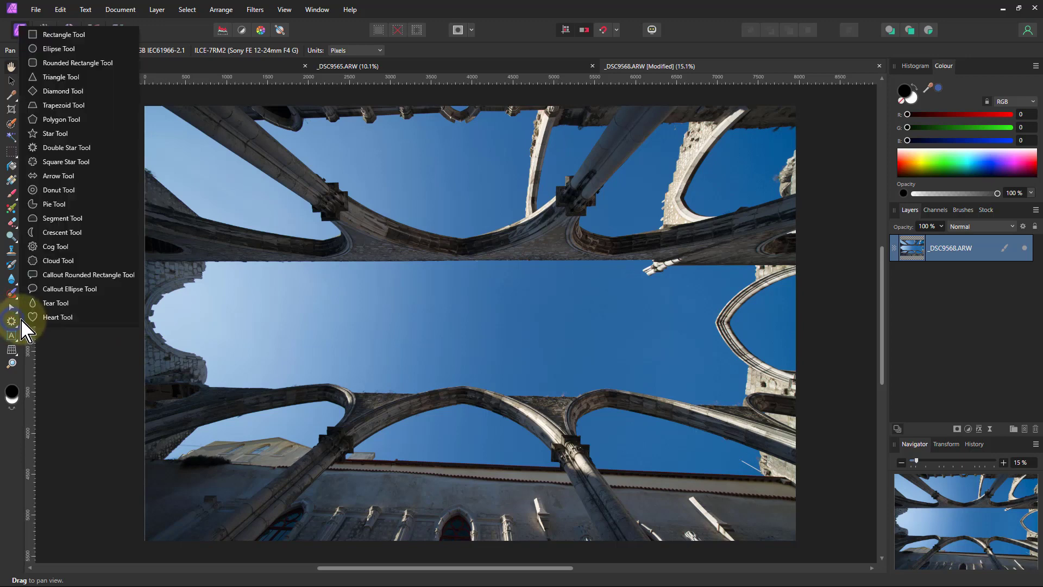
pyautogui.click(54, 76)
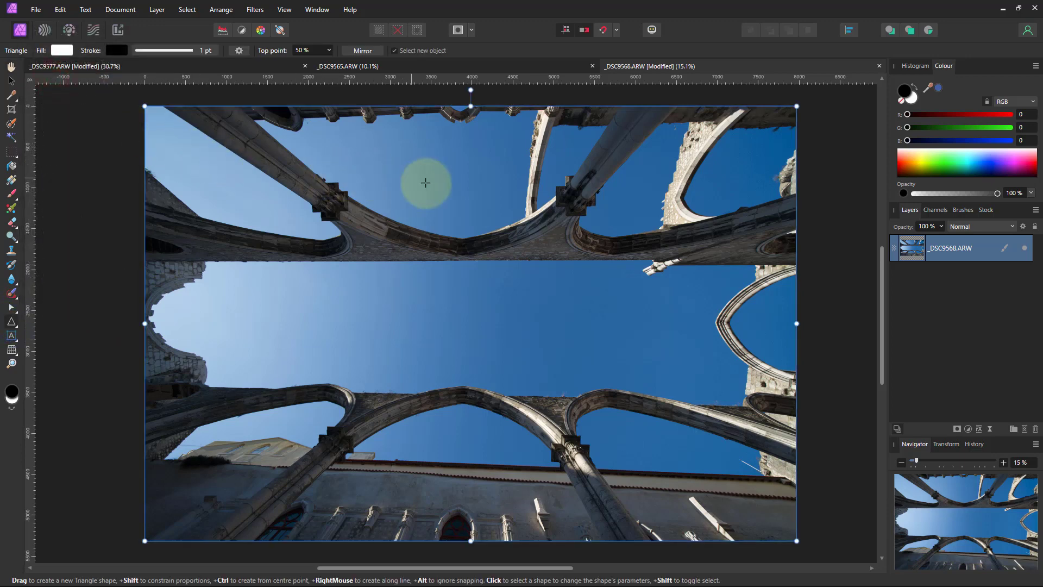
pyautogui.moveTo(441, 185); pyautogui.dragTo(450, 320)
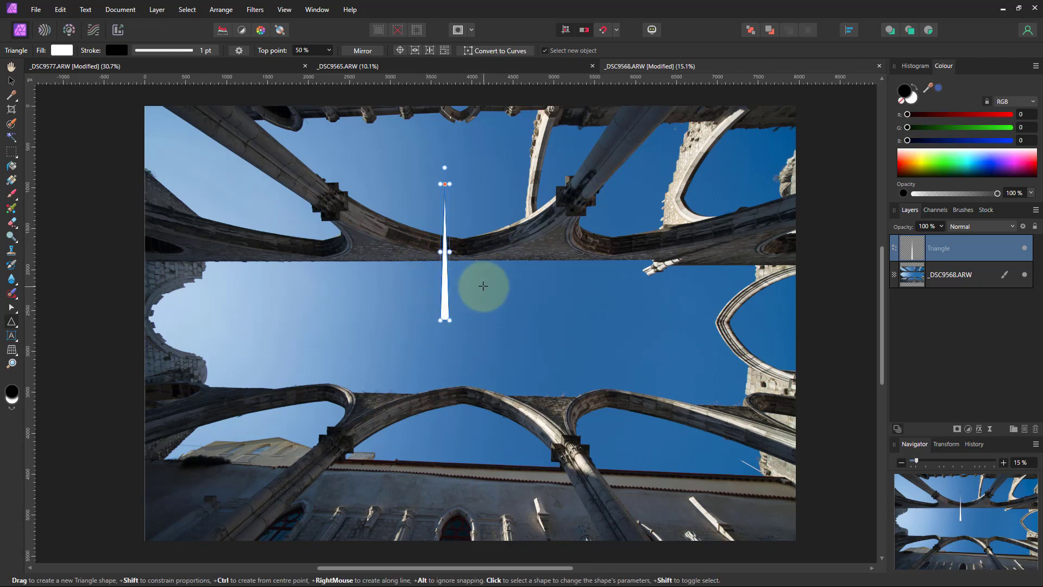
pyautogui.press('Delete')
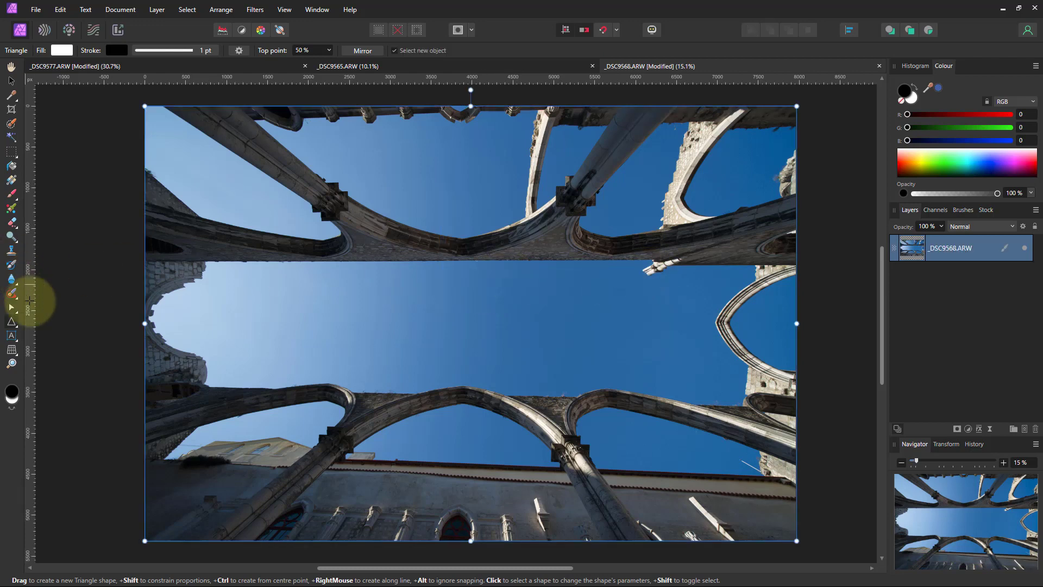
# Step: Create a white five-point star from its centre in the open sky, and undo a trial inner circle of 42 %
pyautogui.click(12, 323)
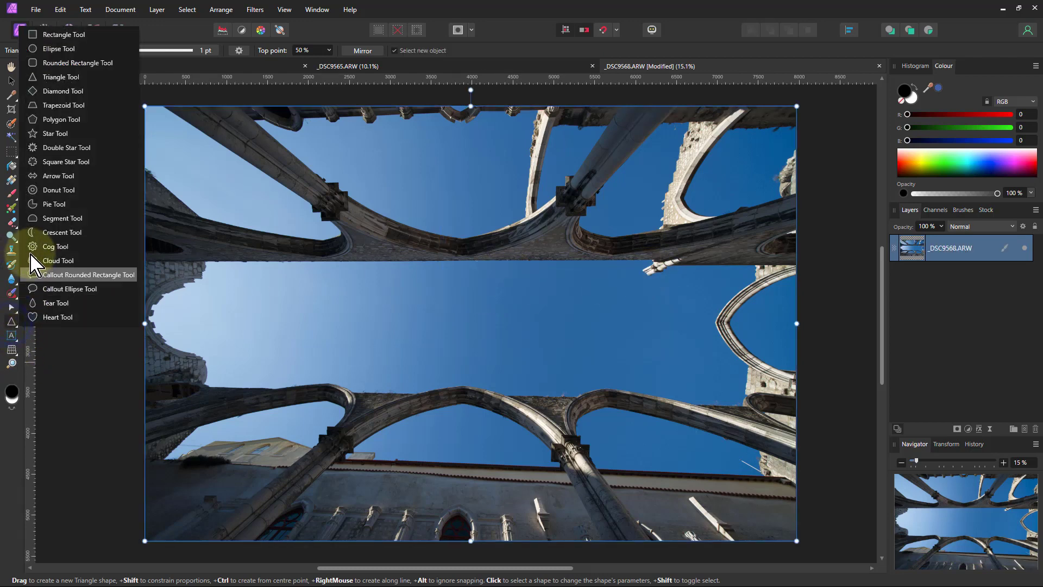
pyautogui.click(55, 135)
pyautogui.moveTo(451, 301); pyautogui.dragTo(565, 410)
pyautogui.hotkey('ctrl', 'shift')
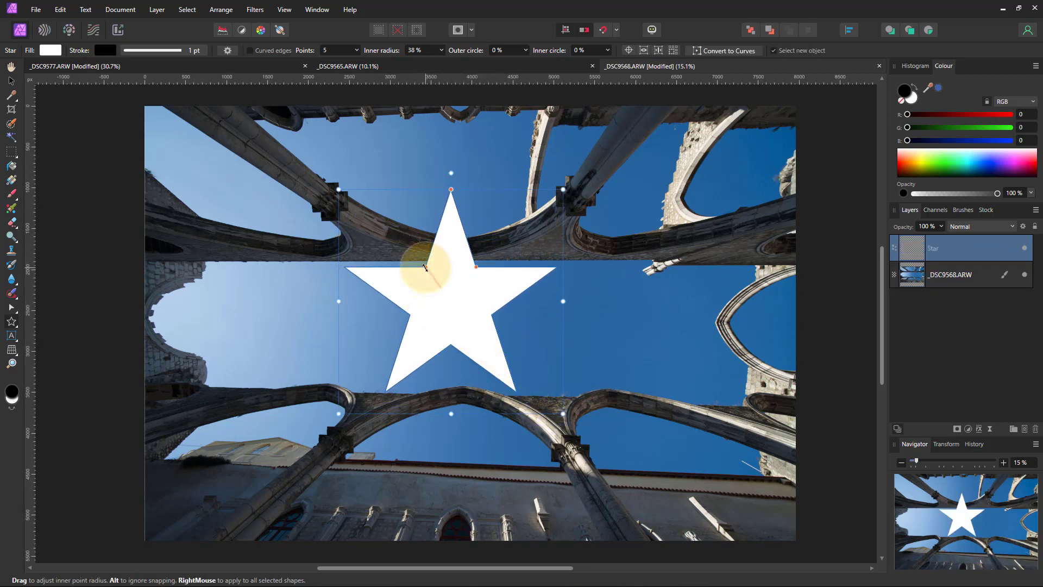
pyautogui.moveTo(425, 265); pyautogui.dragTo(438, 279)
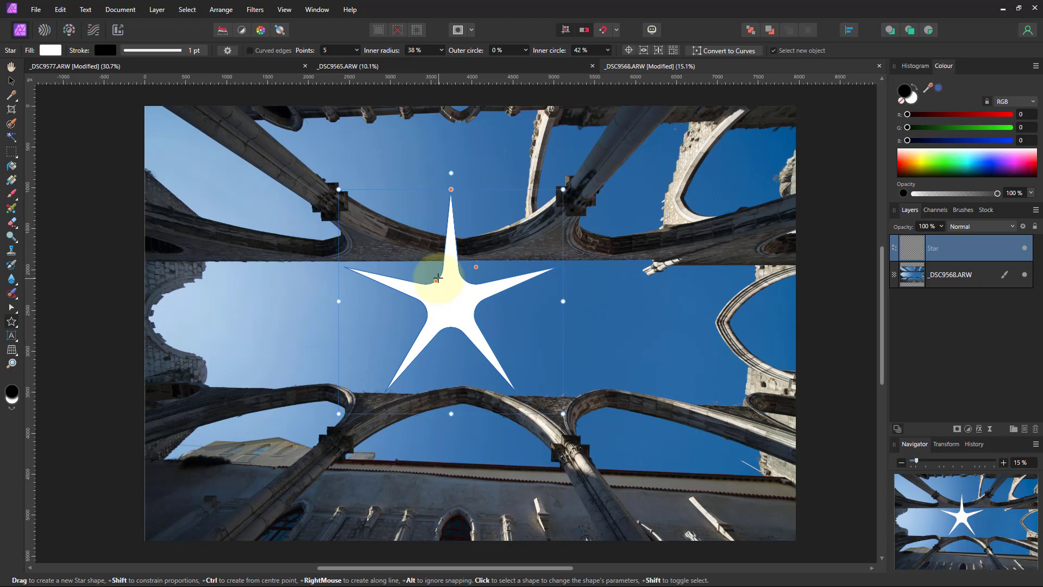
pyautogui.hotkey('ctrl', 'z')
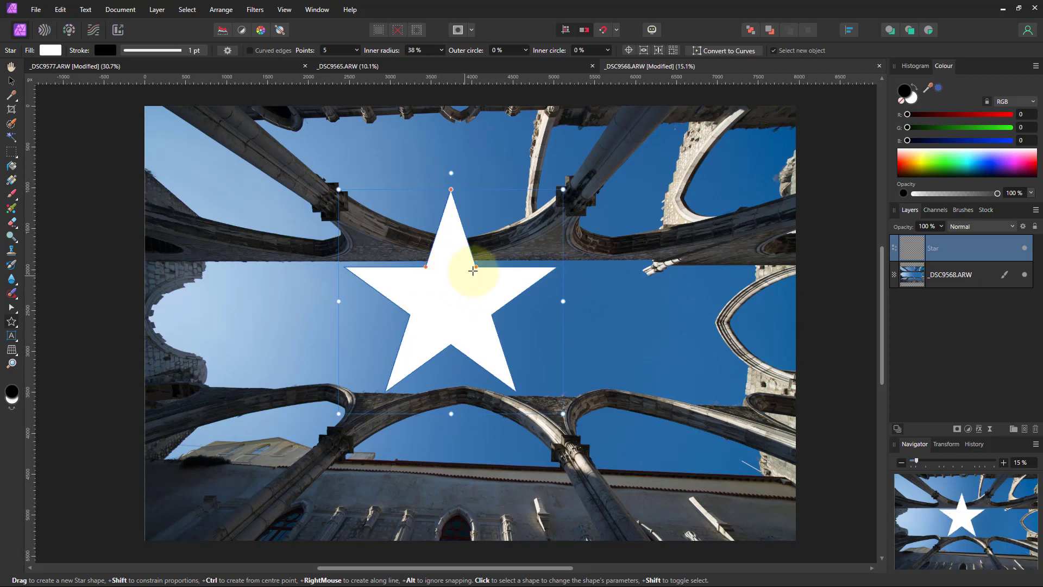
# Step: Narrow the star's rays to an inner radius of 8 % and remove its stroke
pyautogui.moveTo(476, 270); pyautogui.dragTo(461, 294)
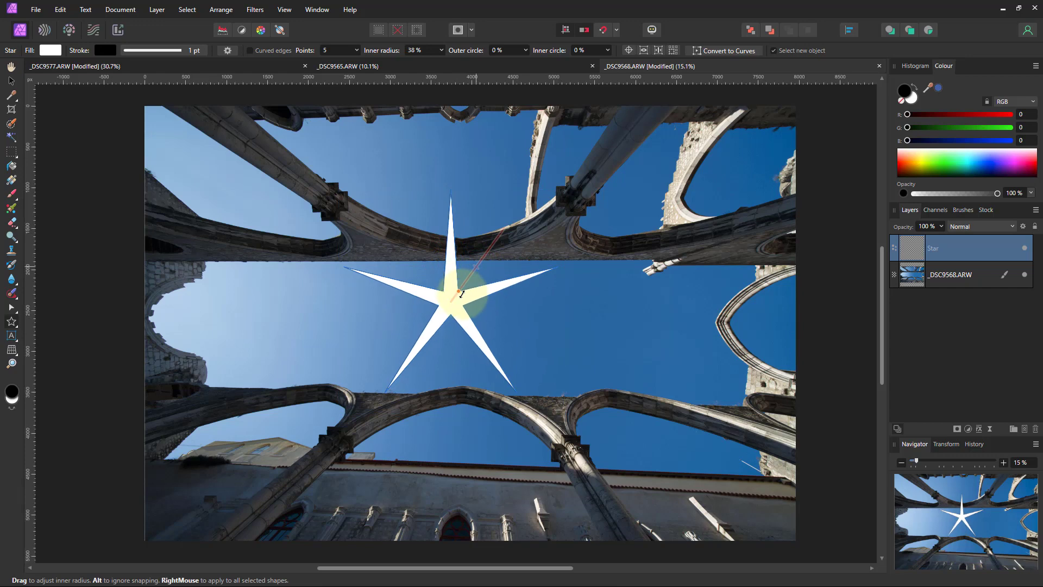
pyautogui.moveTo(461, 293); pyautogui.dragTo(459, 297)
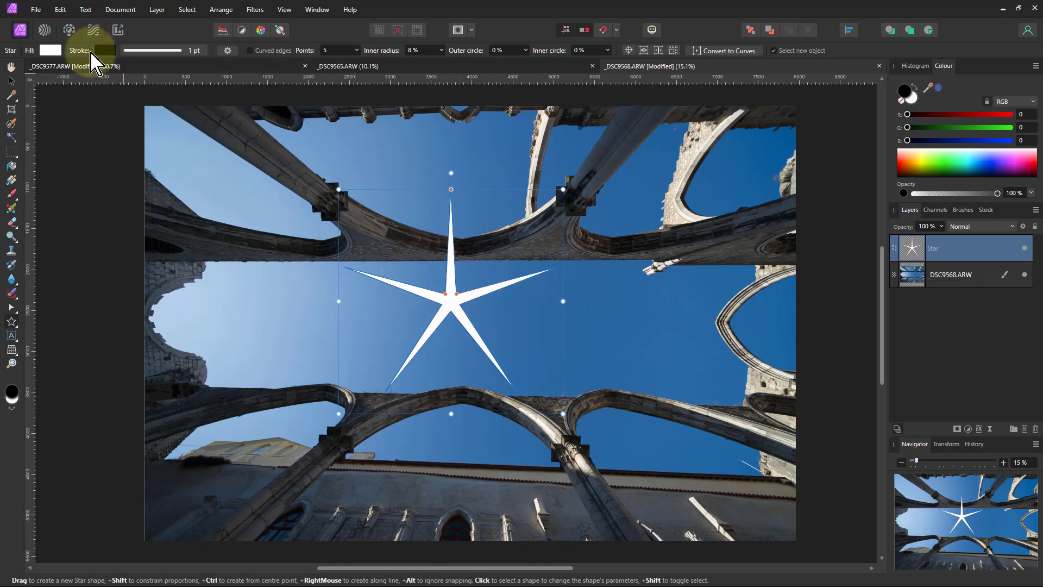
pyautogui.click(106, 51)
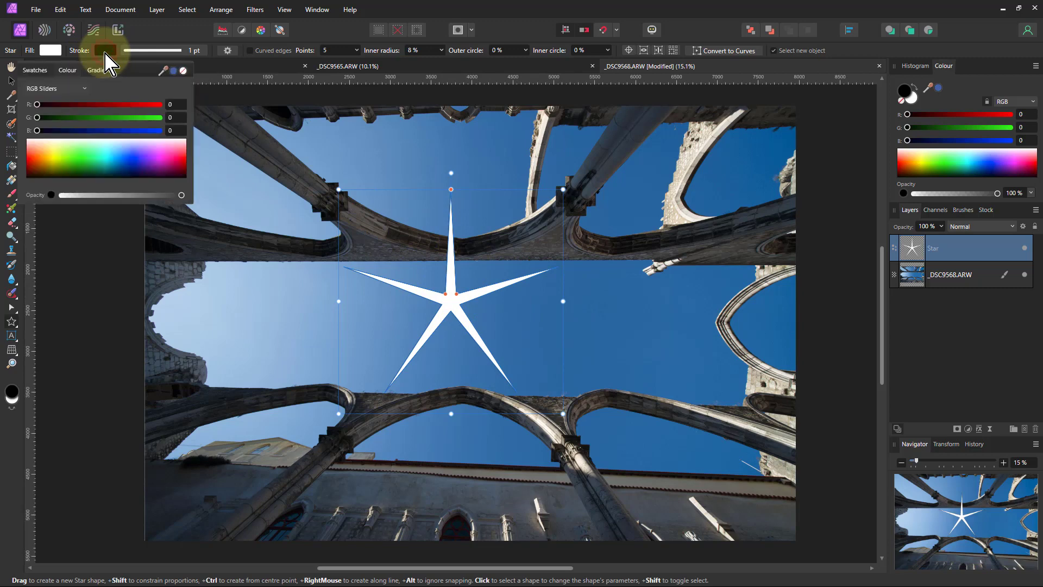
pyautogui.click(183, 71)
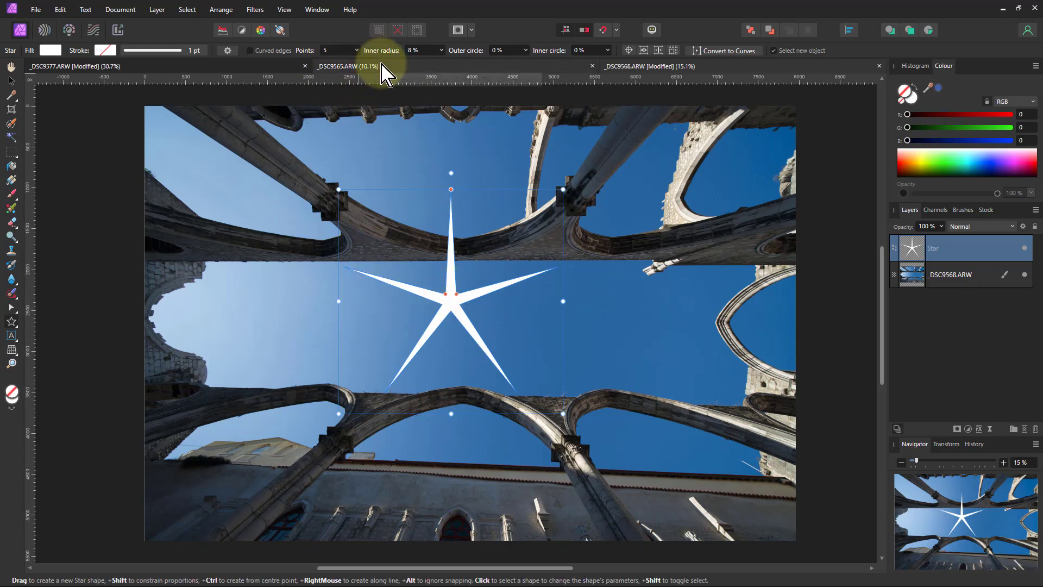
# Step: Compare the real sun rays in _DSC9577.ARW with the star shape drawn in _DSC9568.ARW
pyautogui.click(272, 66)
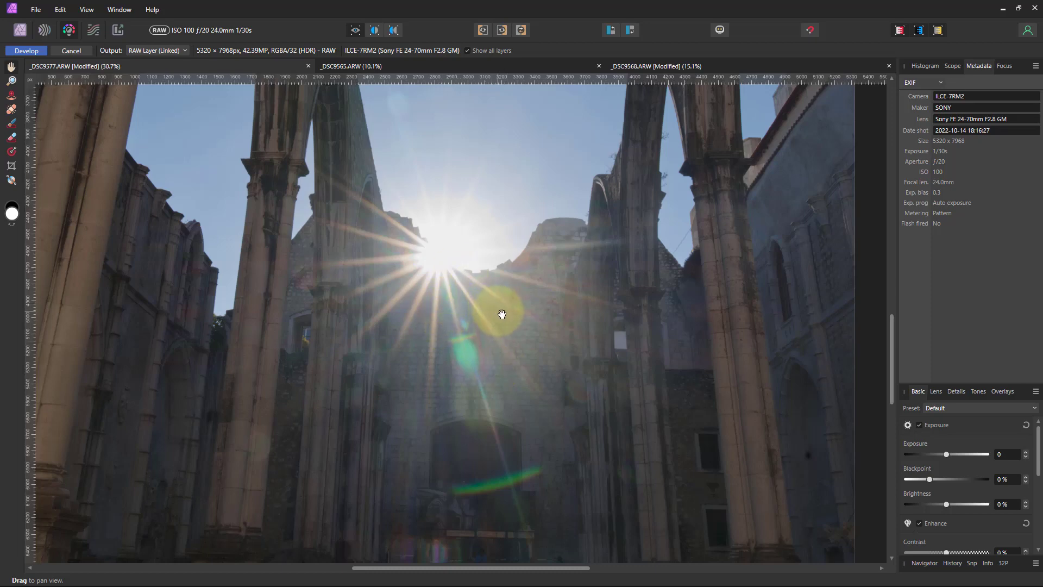
pyautogui.scroll(5, 499, 312)
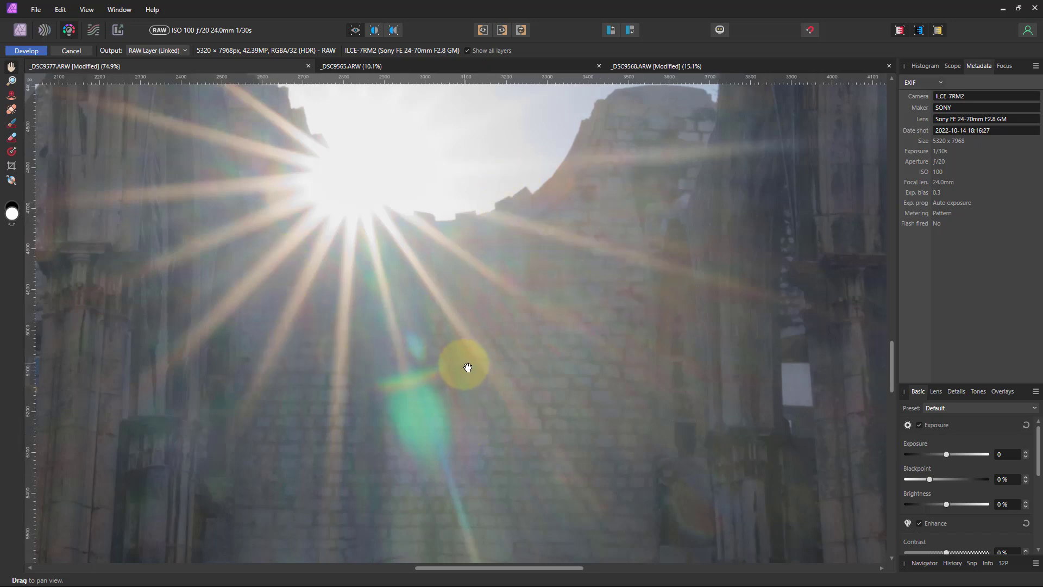
pyautogui.click(680, 66)
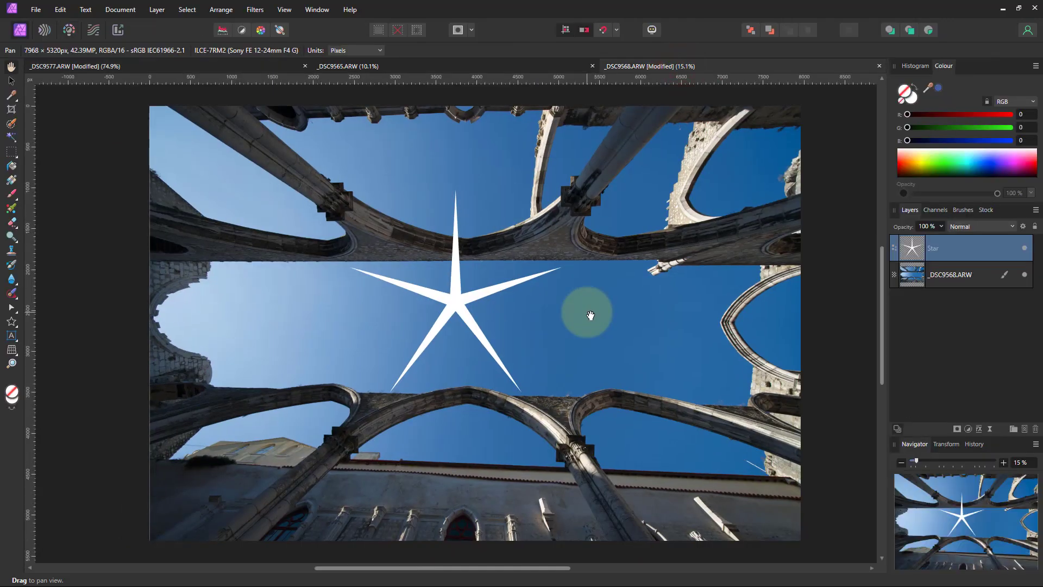
pyautogui.click(183, 64)
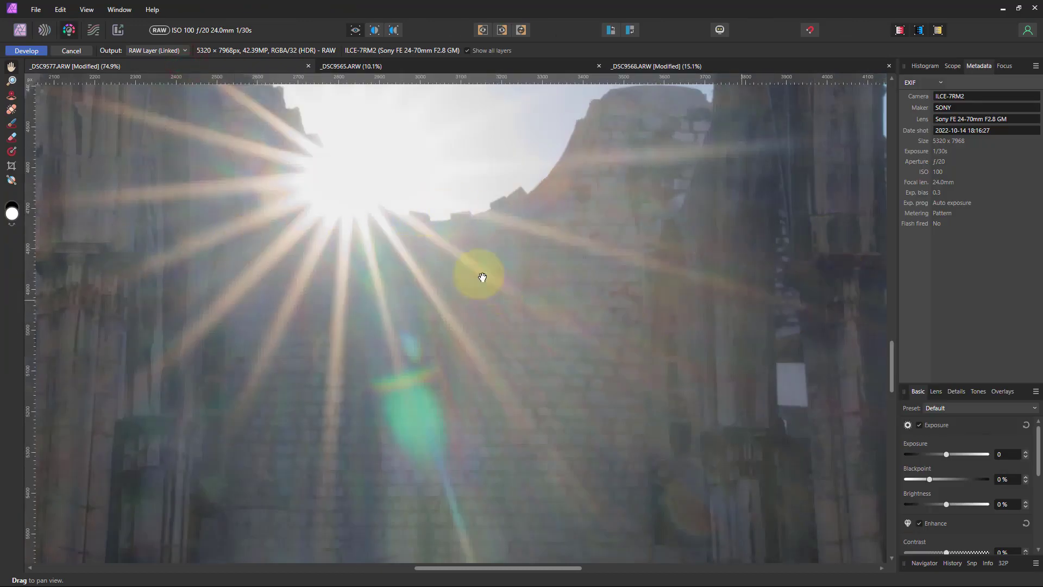
pyautogui.click(672, 68)
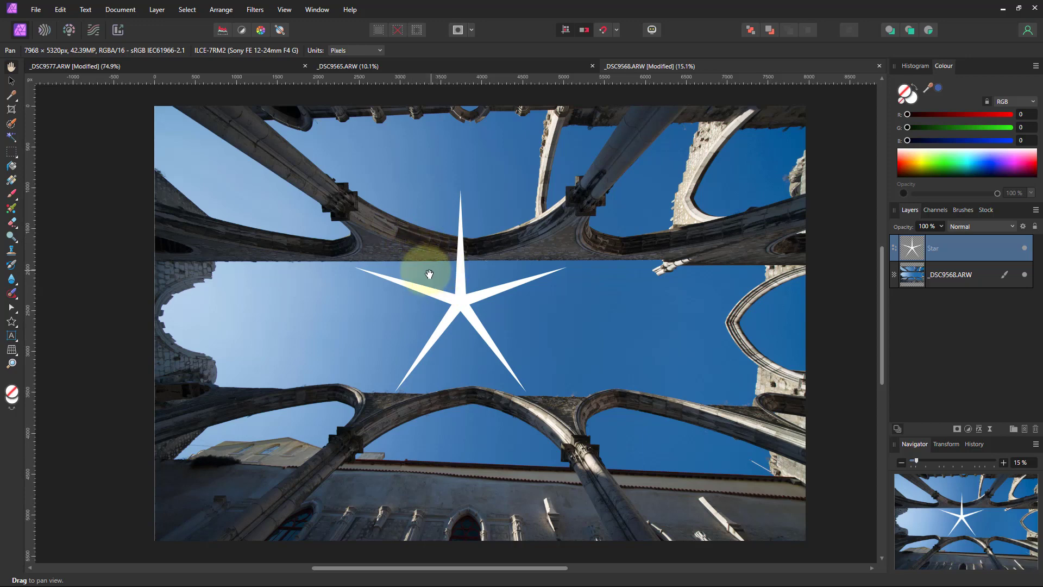
# Step: Delete the star and create a white double star with 5 points from its centre in the open sky
pyautogui.rightClick(911, 250)
pyautogui.click(918, 362)
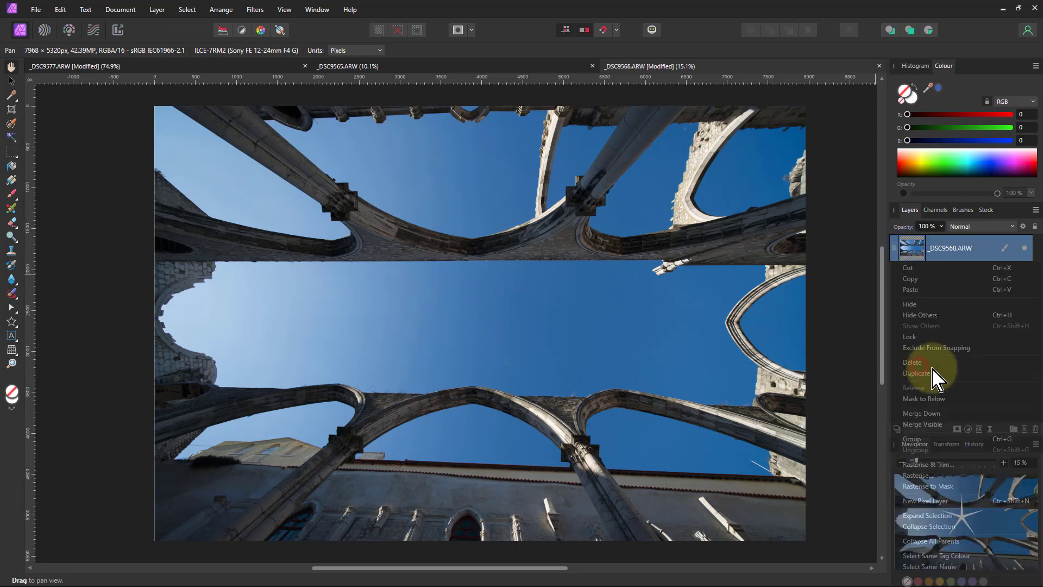
pyautogui.click(11, 321)
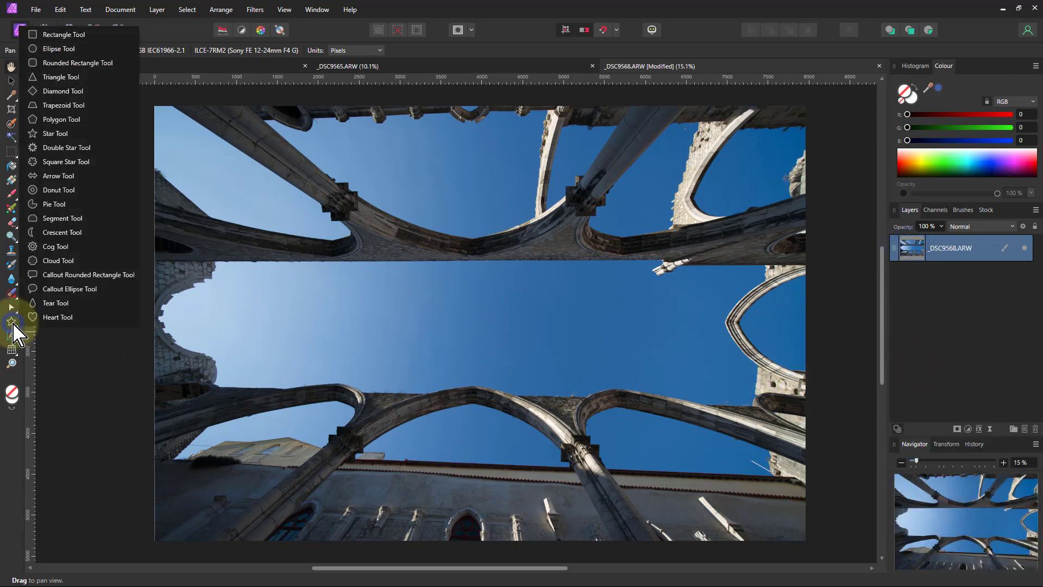
pyautogui.click(56, 151)
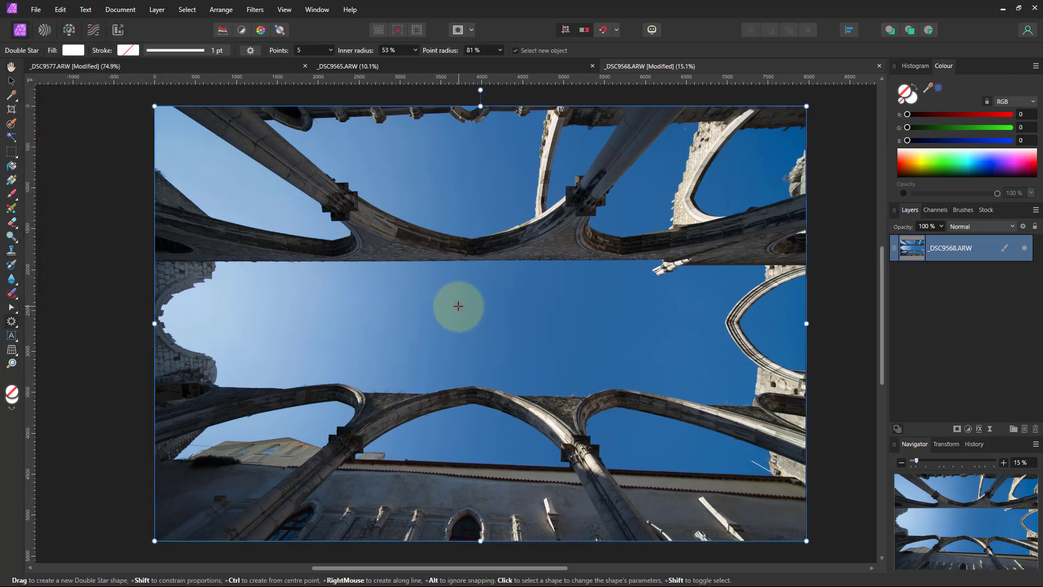
pyautogui.moveTo(458, 306); pyautogui.dragTo(574, 421)
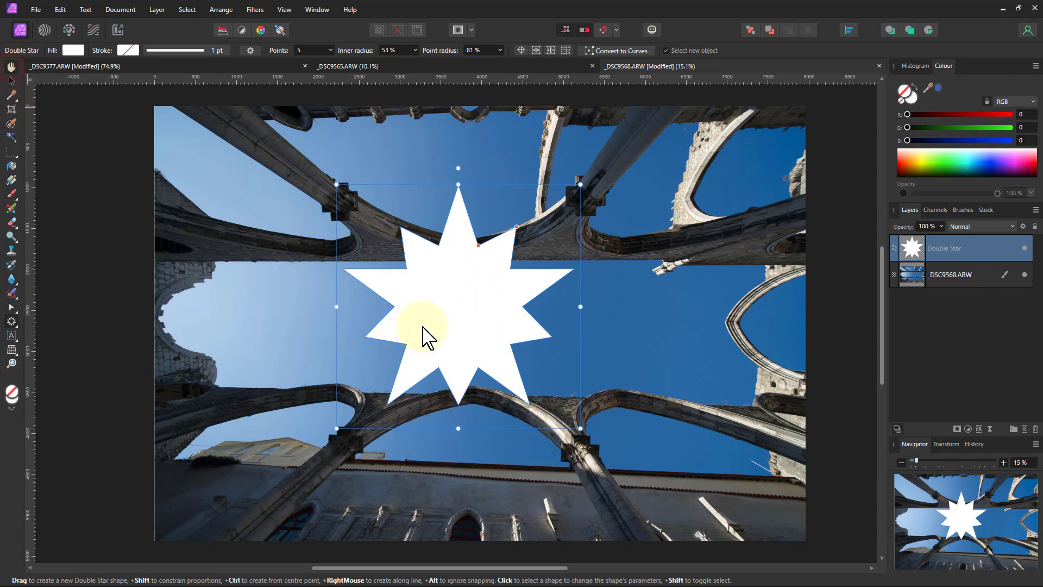
# Step: Narrow the double star's rays to an inner radius of 10 %
pyautogui.press('h')
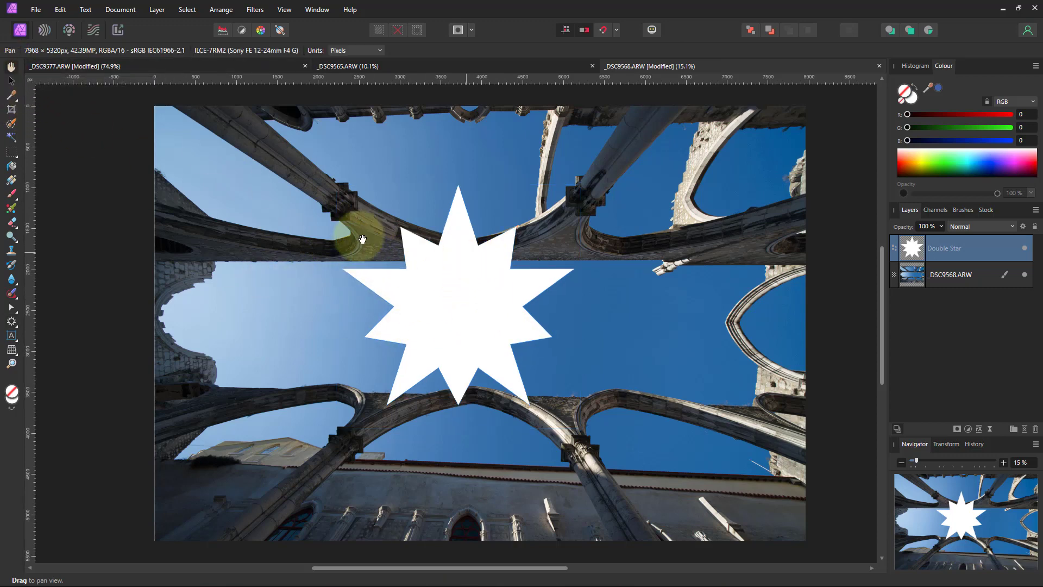
pyautogui.click(11, 81)
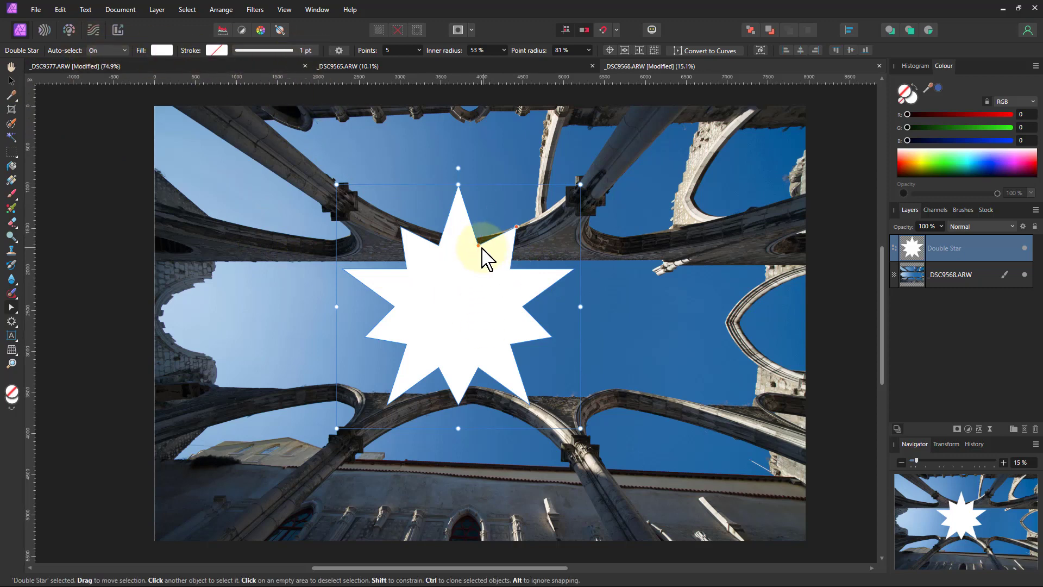
pyautogui.moveTo(479, 246); pyautogui.dragTo(466, 298)
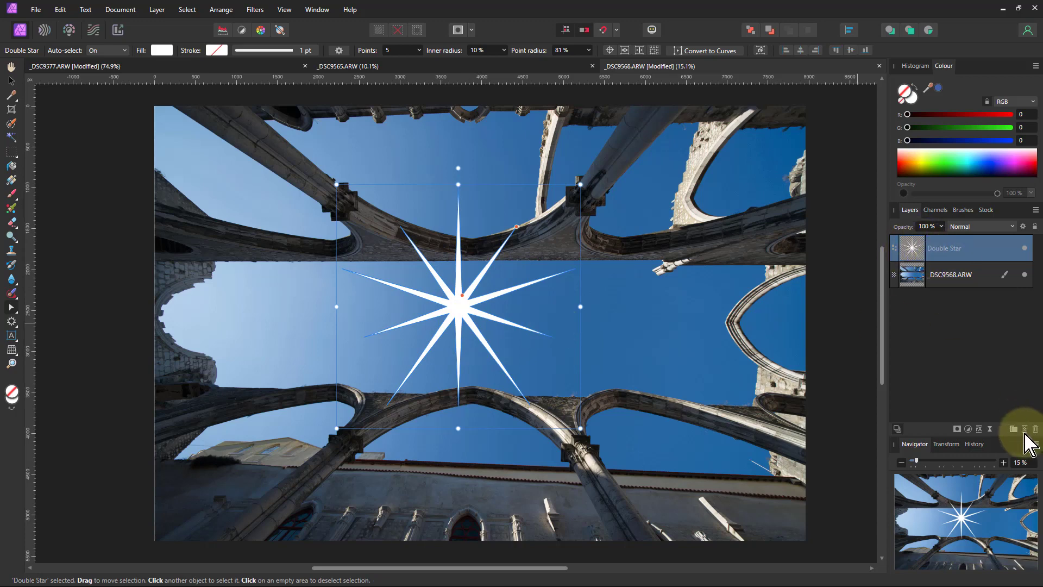
# Step: Soften the double star with a Gaussian Blur layer effect of 38.3 px radius
pyautogui.click(990, 429)
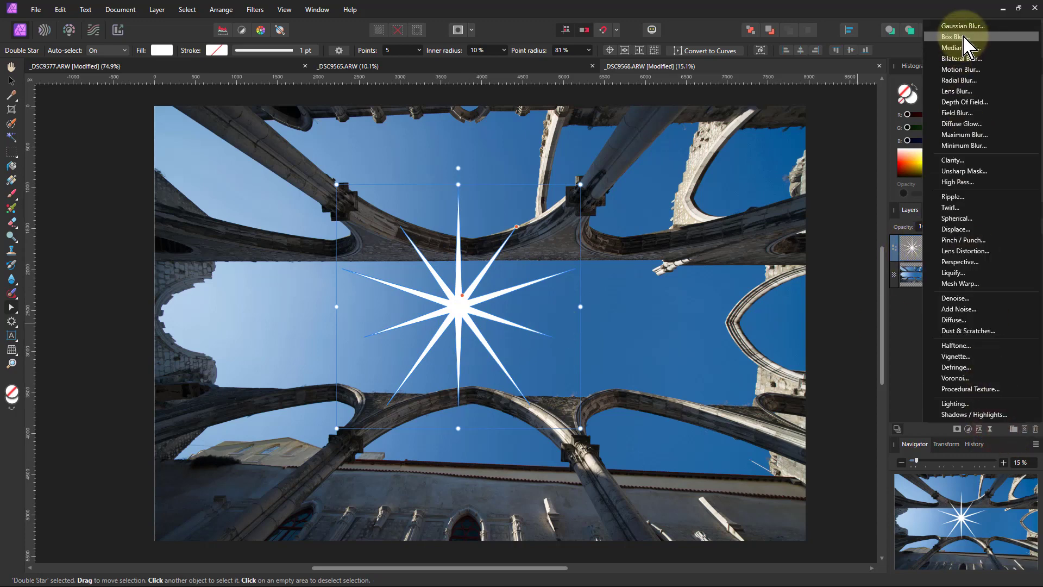
pyautogui.click(917, 339)
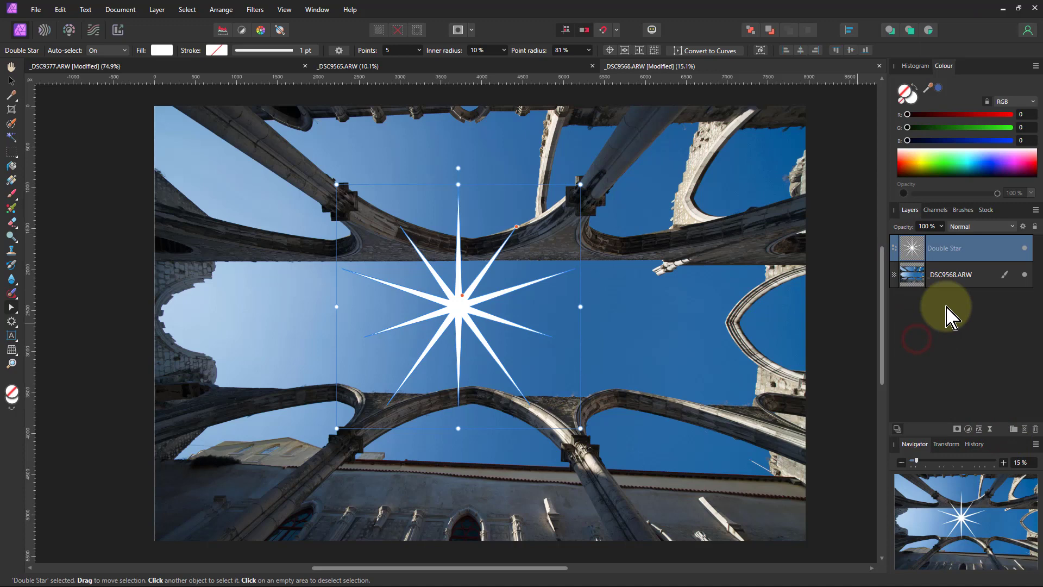
pyautogui.click(978, 429)
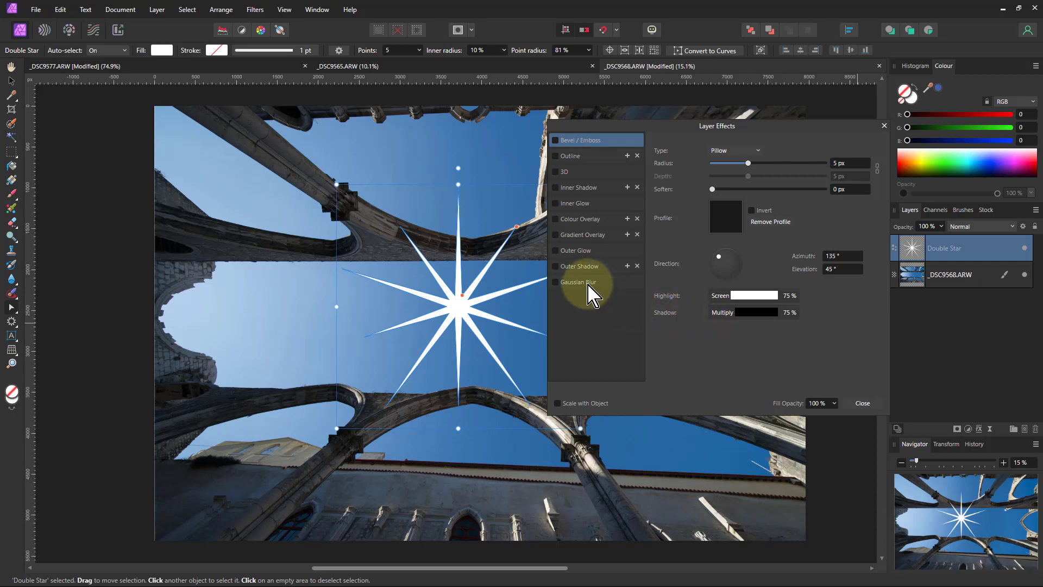
pyautogui.click(589, 283)
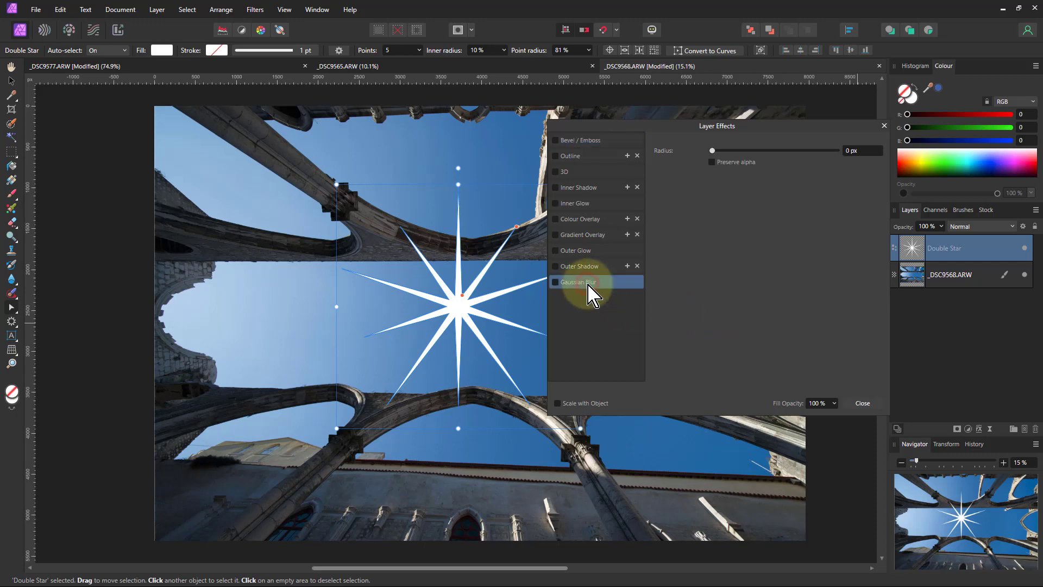
pyautogui.click(555, 283)
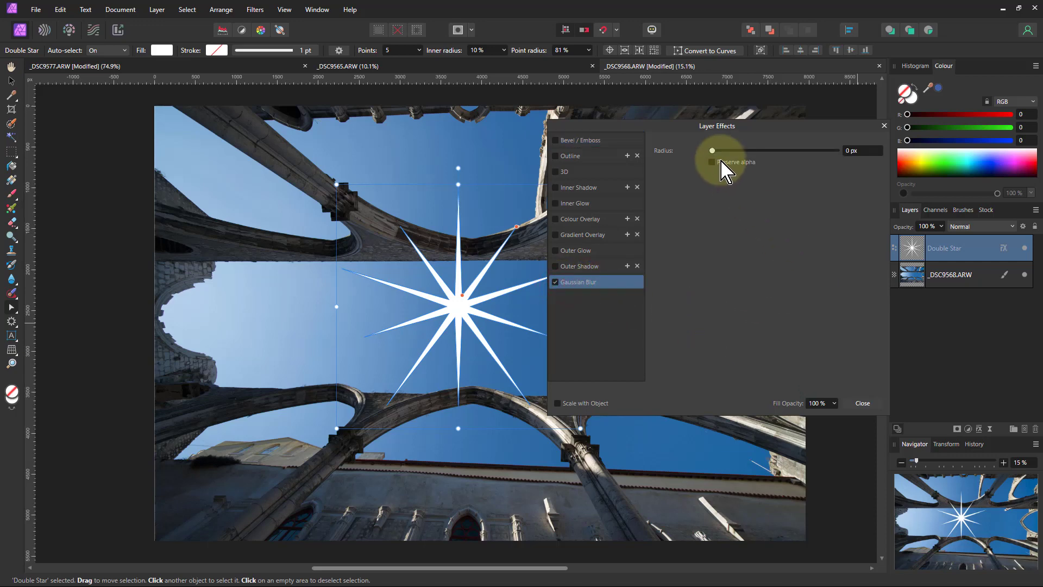
pyautogui.moveTo(714, 152); pyautogui.dragTo(807, 153)
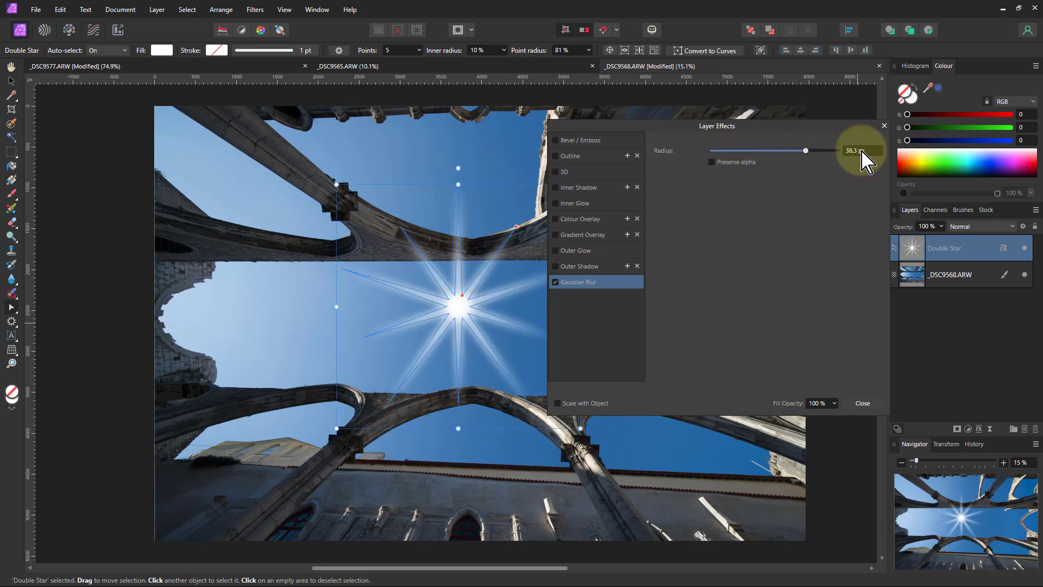
pyautogui.click(883, 125)
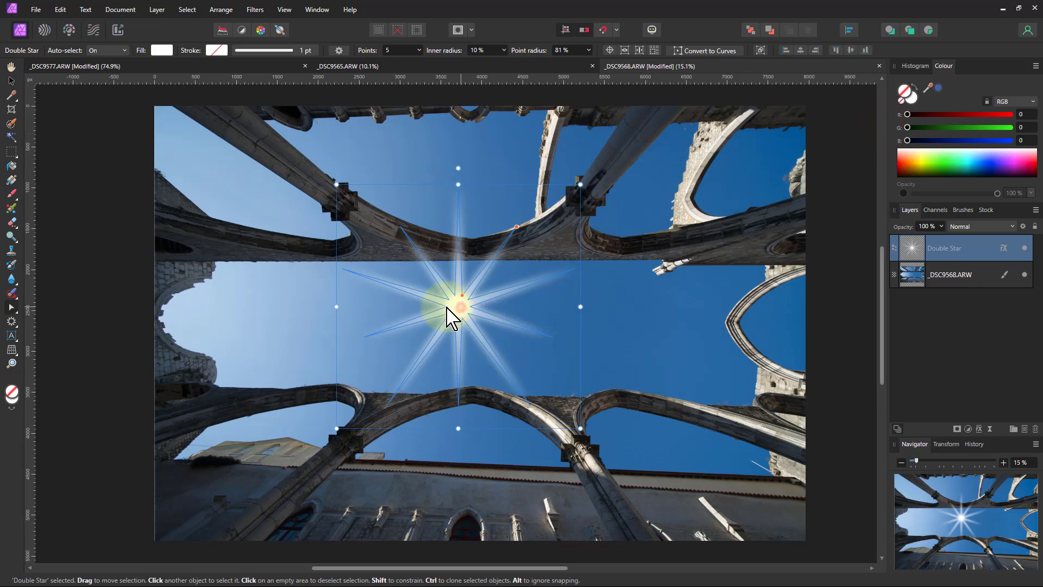
# Step: Move the blurred star onto the bright sky at the photo's left edge and enlarge it from its centre to about one and a half times its size
pyautogui.moveTo(446, 318); pyautogui.dragTo(168, 321)
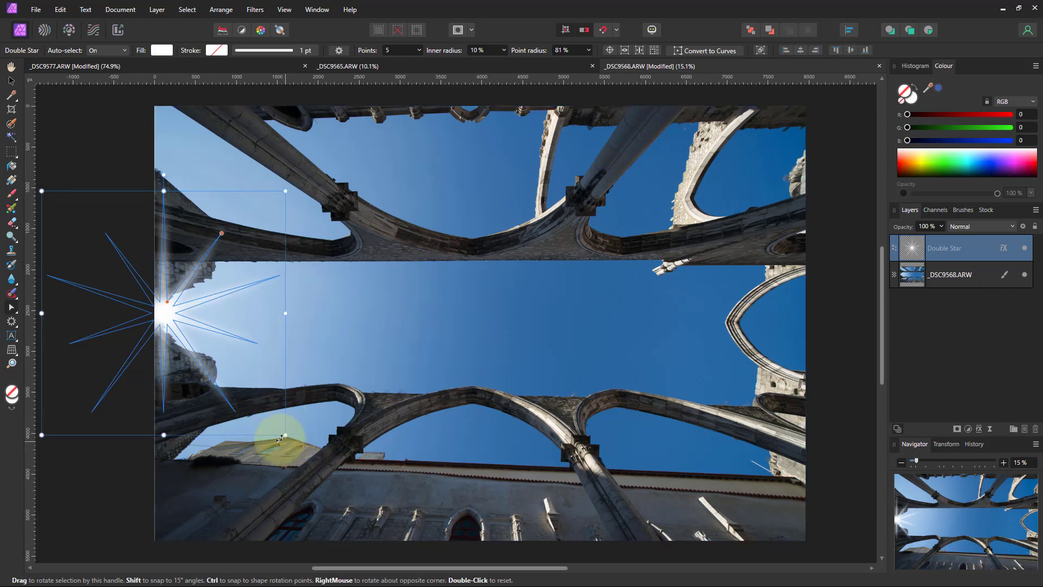
pyautogui.moveTo(286, 437); pyautogui.dragTo(357, 508)
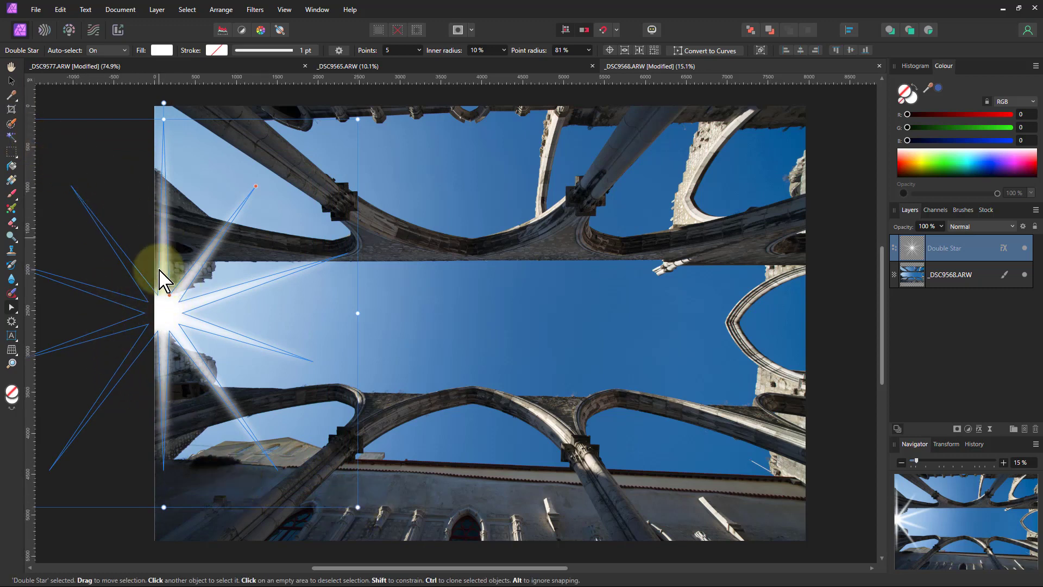
pyautogui.moveTo(159, 316); pyautogui.dragTo(154, 323)
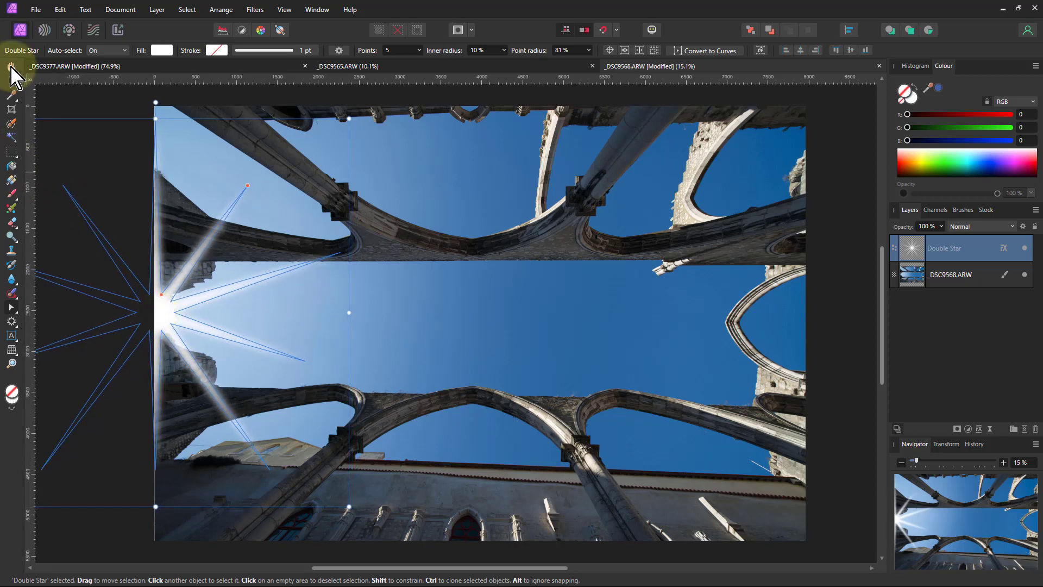
pyautogui.press('h')
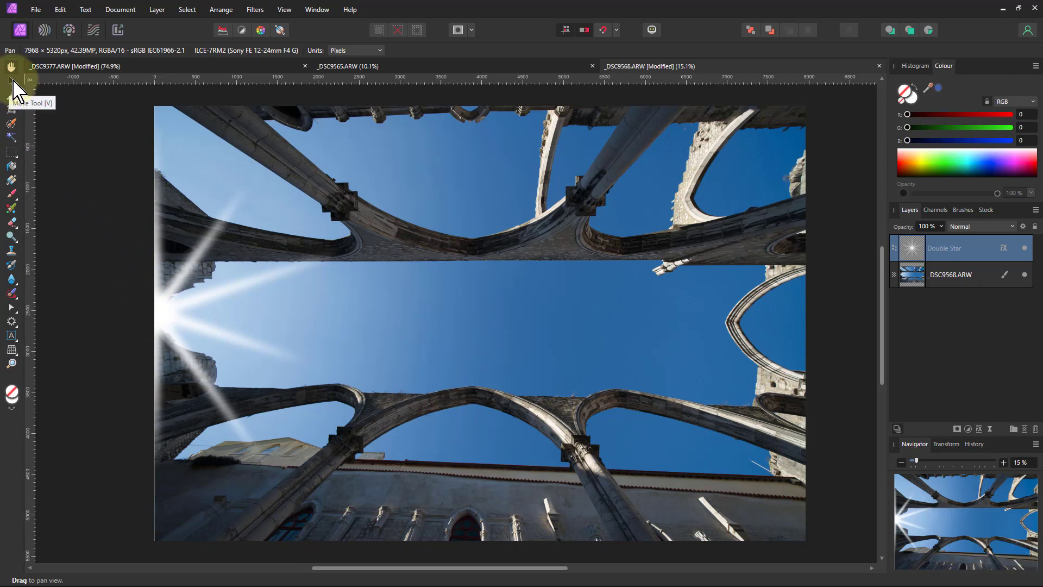
# Step: Increase the double star to 10 points and view the resulting rays without the shape outline
pyautogui.click(11, 82)
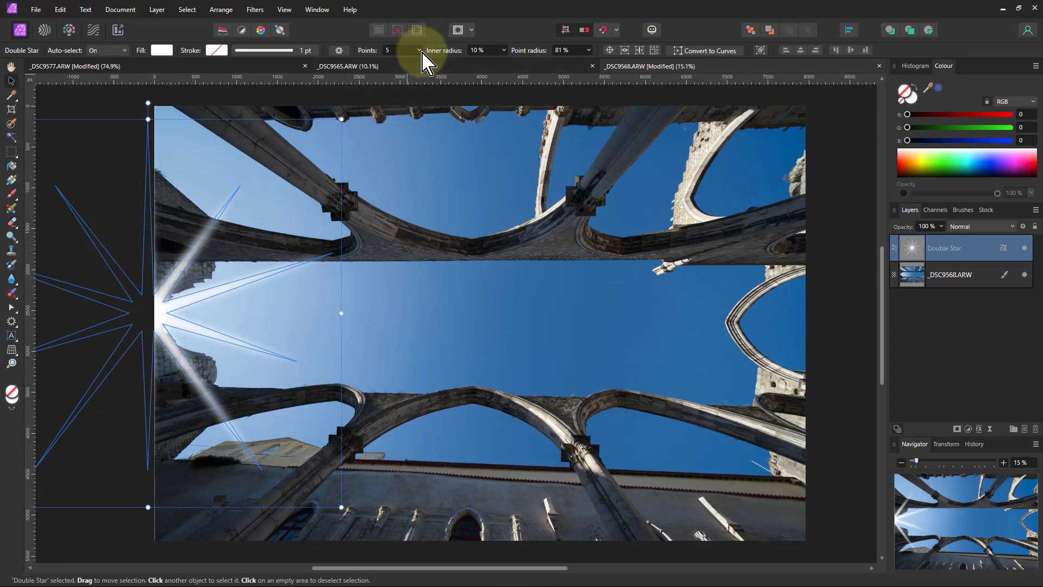
pyautogui.moveTo(422, 52); pyautogui.dragTo(429, 86)
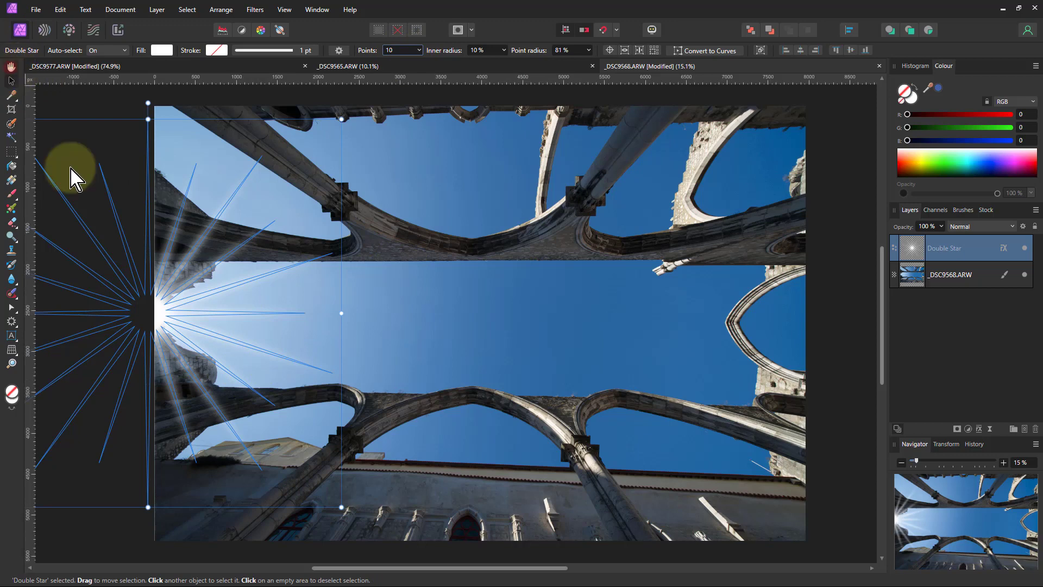
pyautogui.press('h')
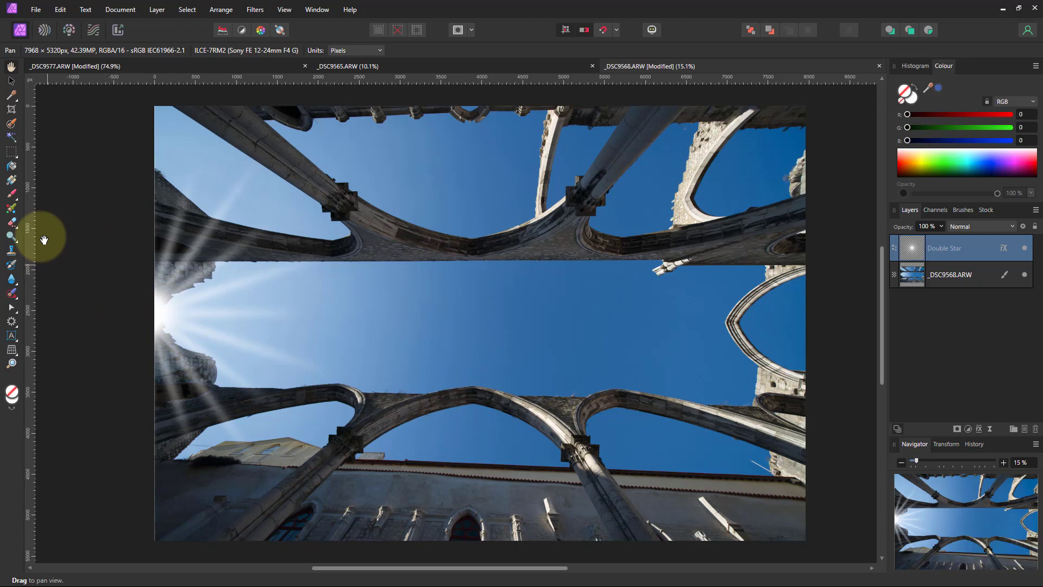
# Step: Give the star a light orange stroke (RGB 255, 193, 129) and compare its rays with the real ones in _DSC9577.ARW
pyautogui.click(10, 80)
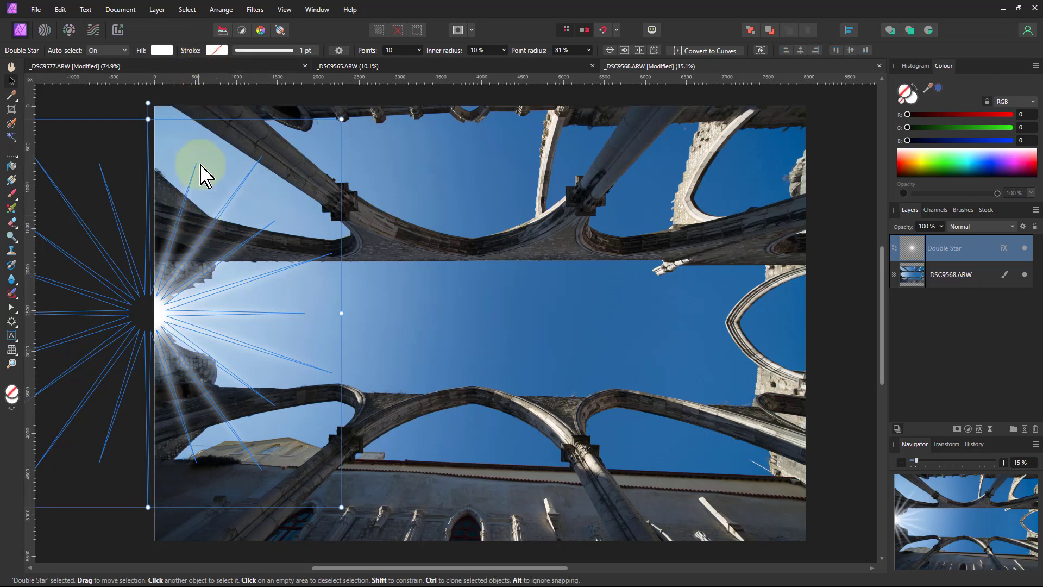
pyautogui.click(218, 50)
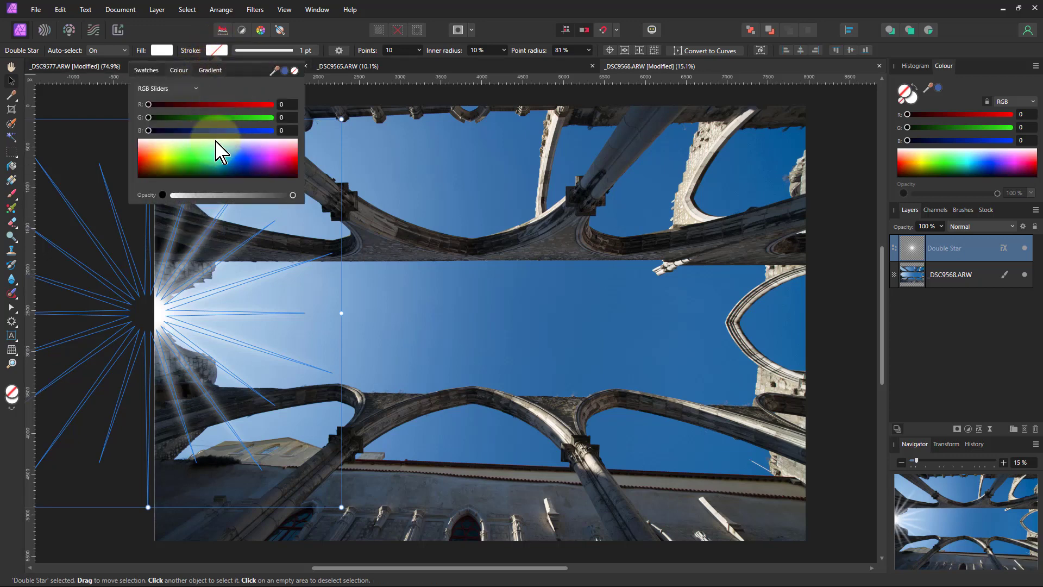
pyautogui.click(153, 154)
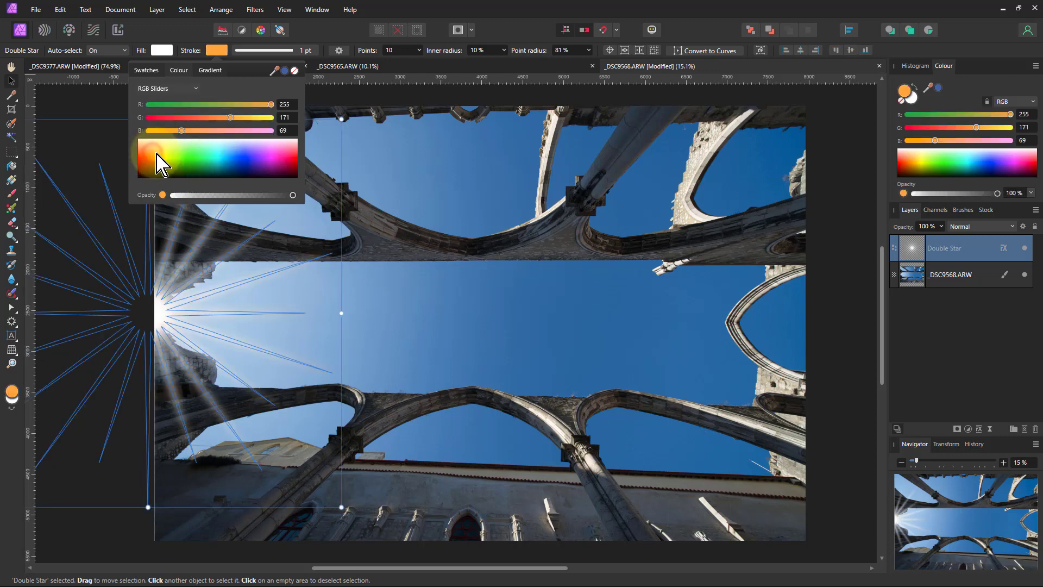
pyautogui.moveTo(229, 120)
pyautogui.mouseDown()
pyautogui.moveTo(242, 116)
pyautogui.moveTo(205, 140)
pyautogui.moveTo(213, 138)
pyautogui.mouseUp()
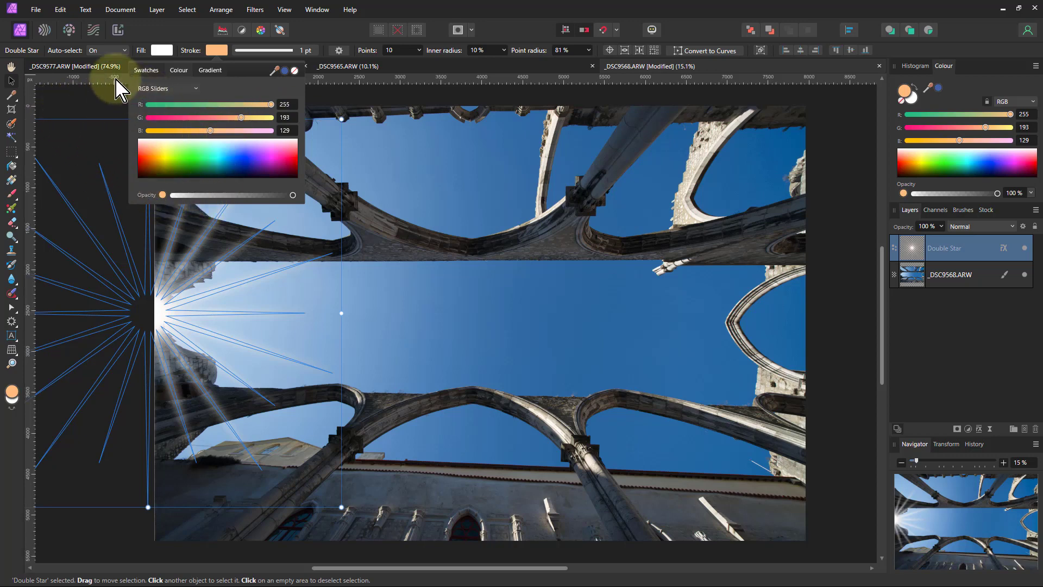
pyautogui.click(10, 67)
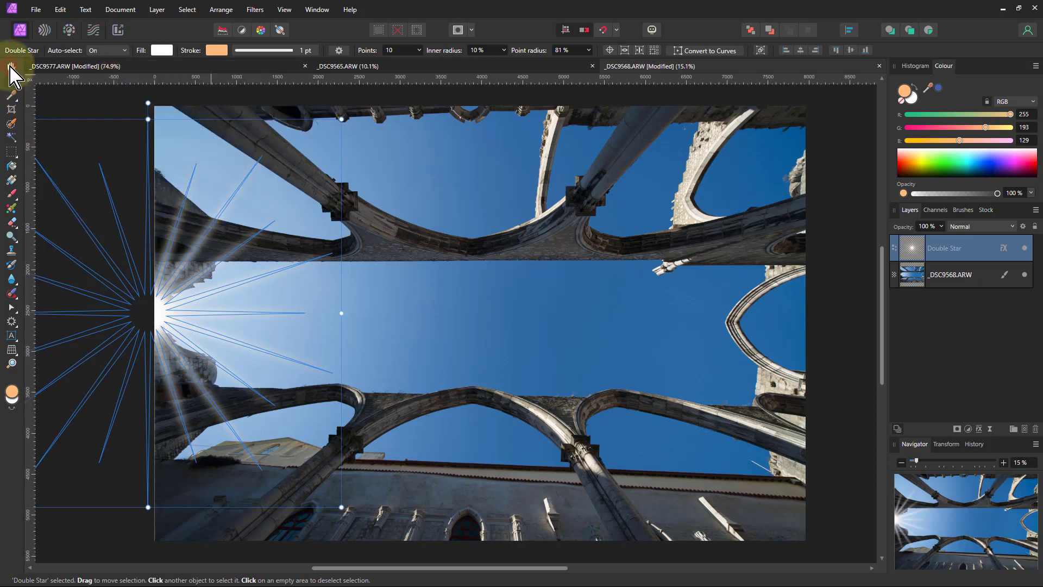
pyautogui.click(12, 67)
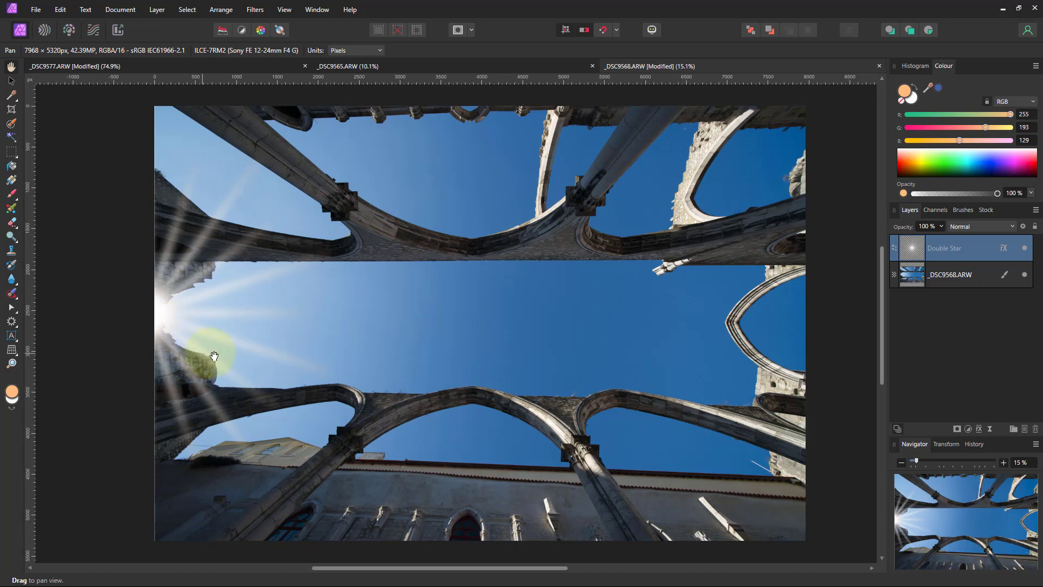
pyautogui.click(171, 65)
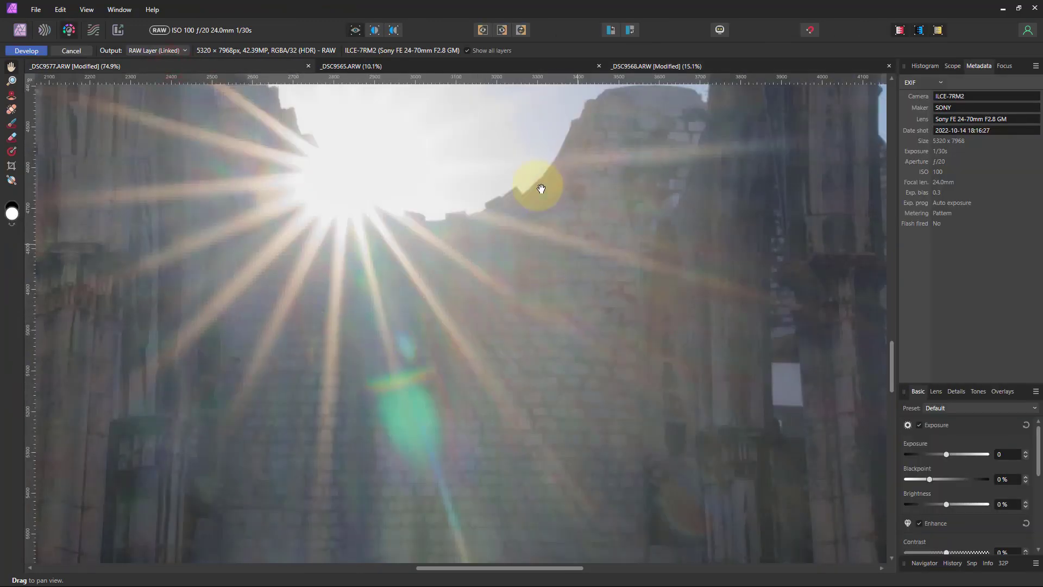
pyautogui.click(633, 66)
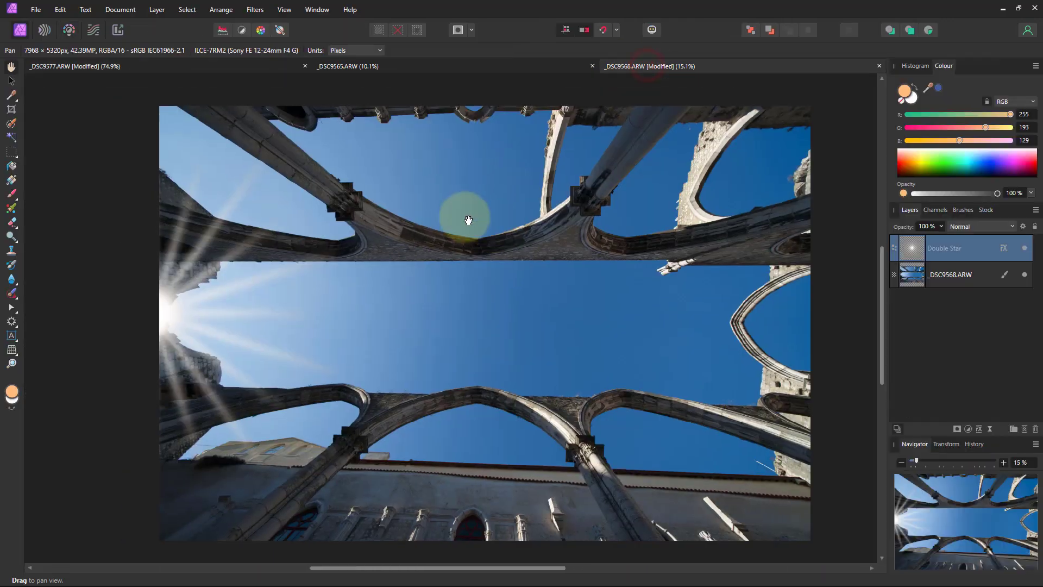
# Step: Duplicate the double star and rotate the copy slightly clockwise about its centre
pyautogui.press('v')
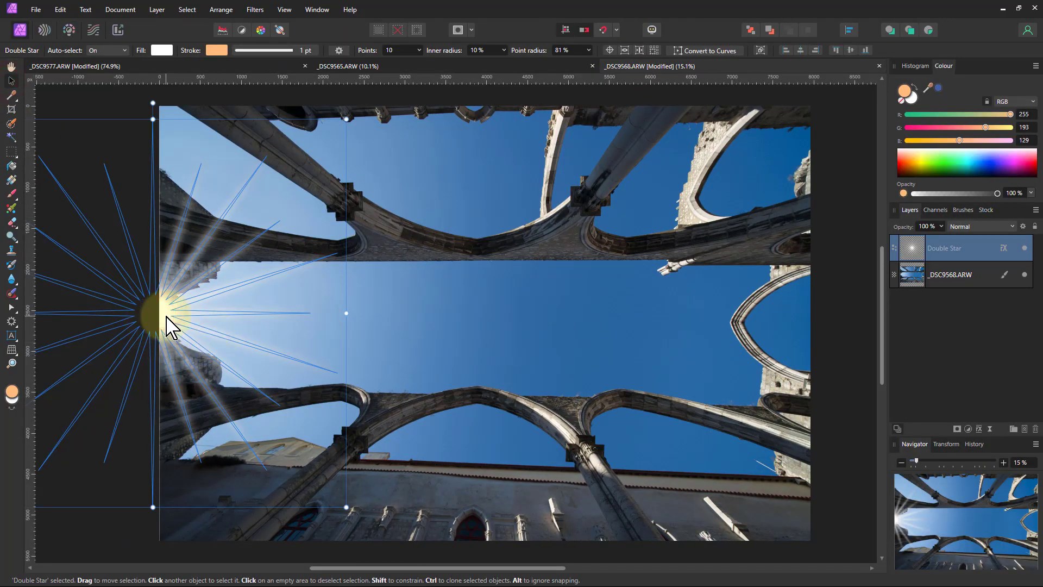
pyautogui.hotkey('ctrl', 'j')
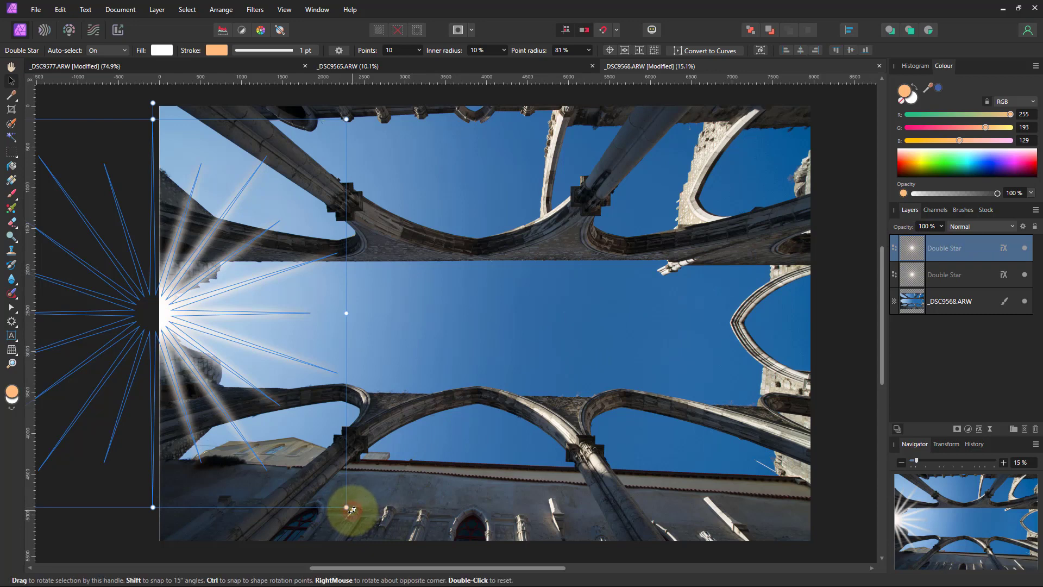
pyautogui.moveTo(350, 508); pyautogui.dragTo(333, 535)
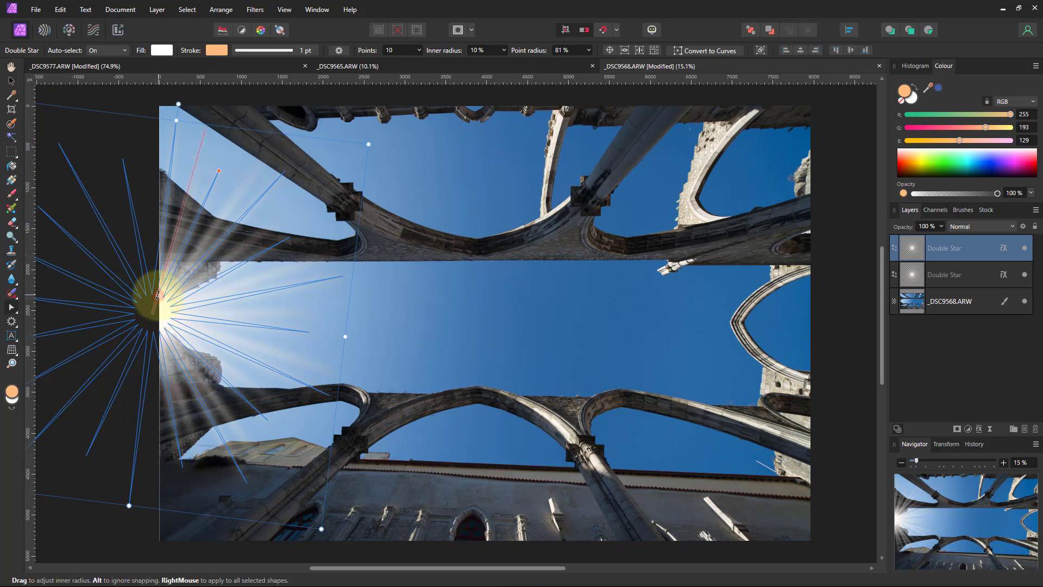
# Step: Thin the copied star's rays to an inner radius of 6 % and lower its layer opacity to 47 %
pyautogui.moveTo(158, 295); pyautogui.dragTo(156, 301)
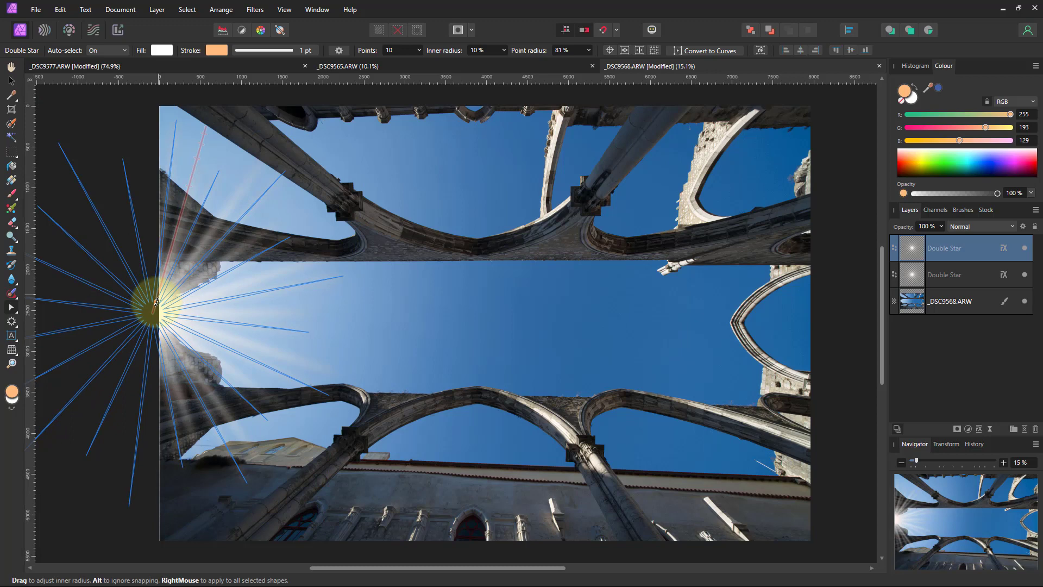
pyautogui.moveTo(157, 301); pyautogui.dragTo(156, 305)
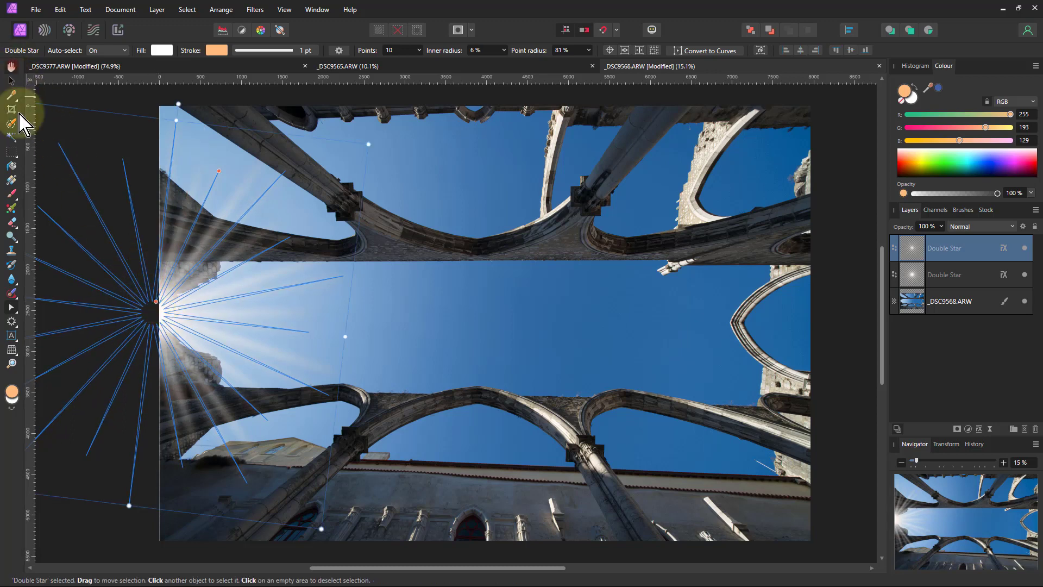
pyautogui.press('h')
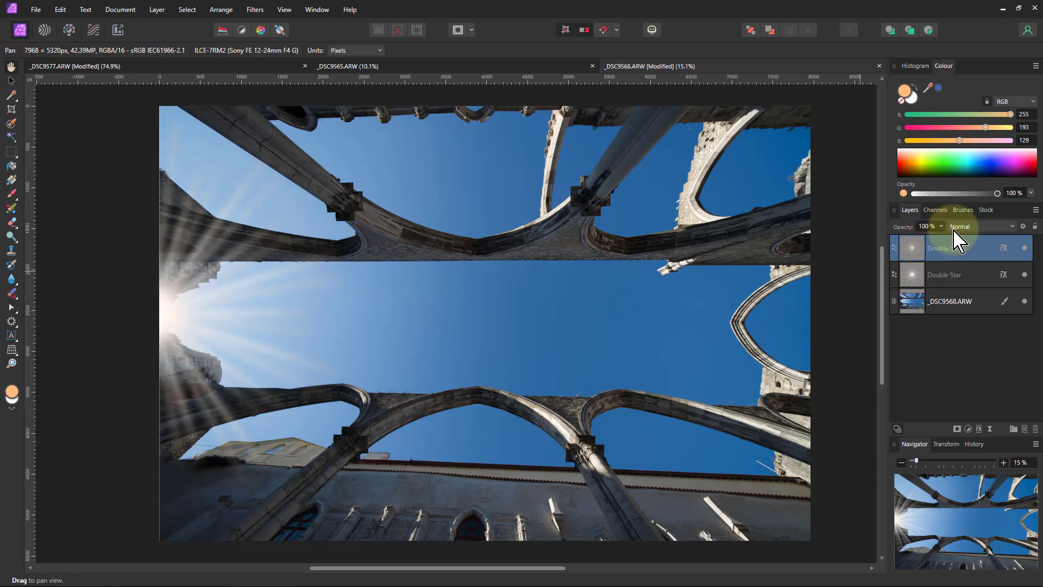
pyautogui.moveTo(942, 226); pyautogui.dragTo(902, 251)
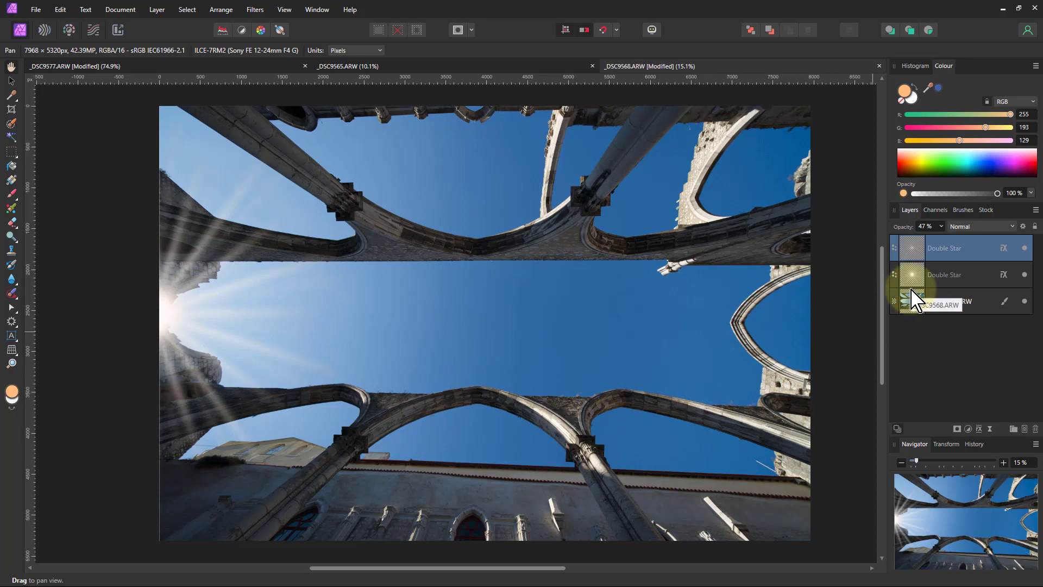
# Step: Duplicate the thinner, semi-transparent star and rotate the new copy a little further clockwise
pyautogui.hotkey('ctrl', 'j')
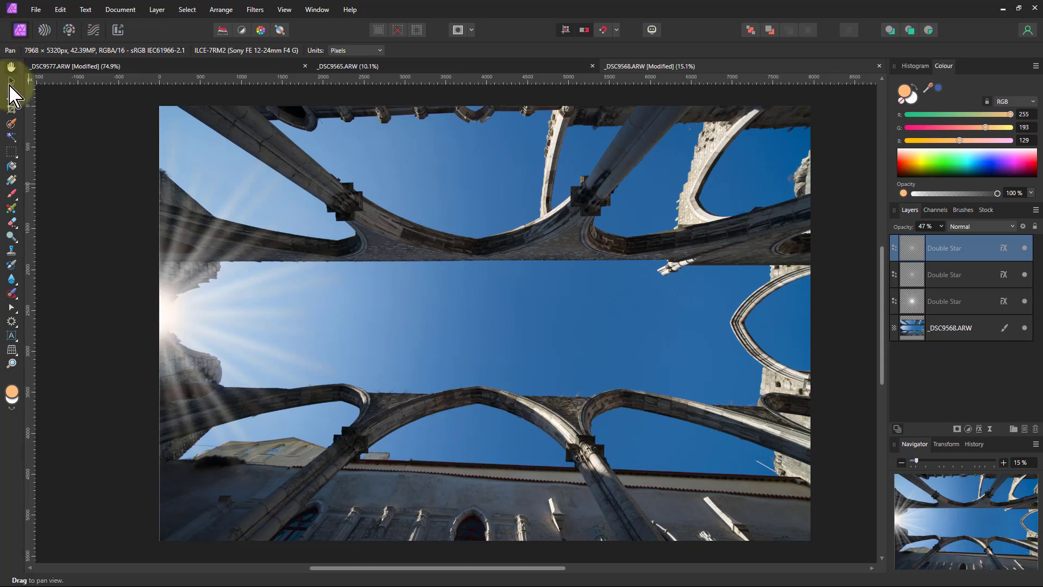
pyautogui.click(10, 81)
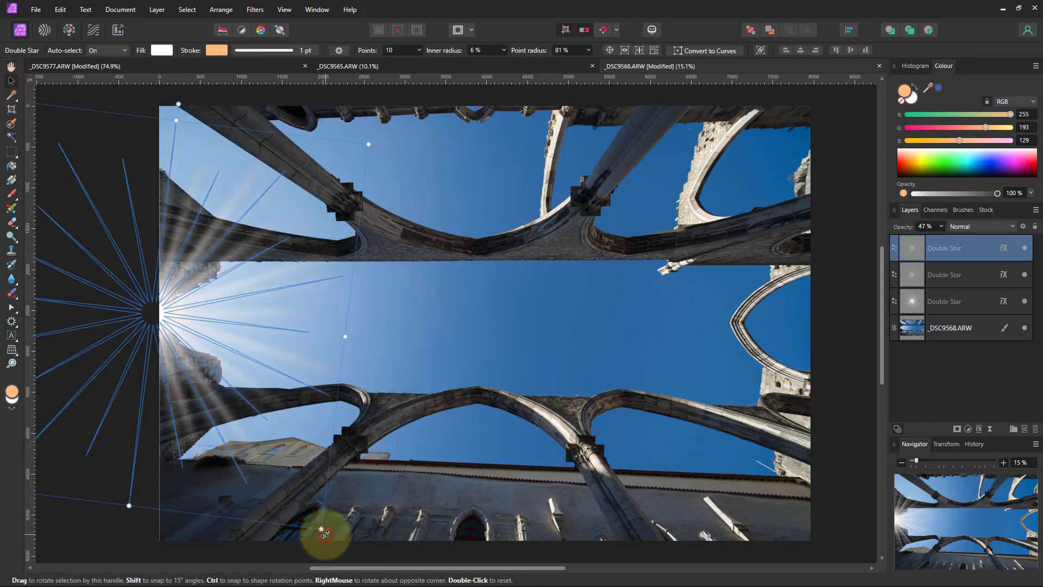
pyautogui.moveTo(323, 538); pyautogui.dragTo(300, 545)
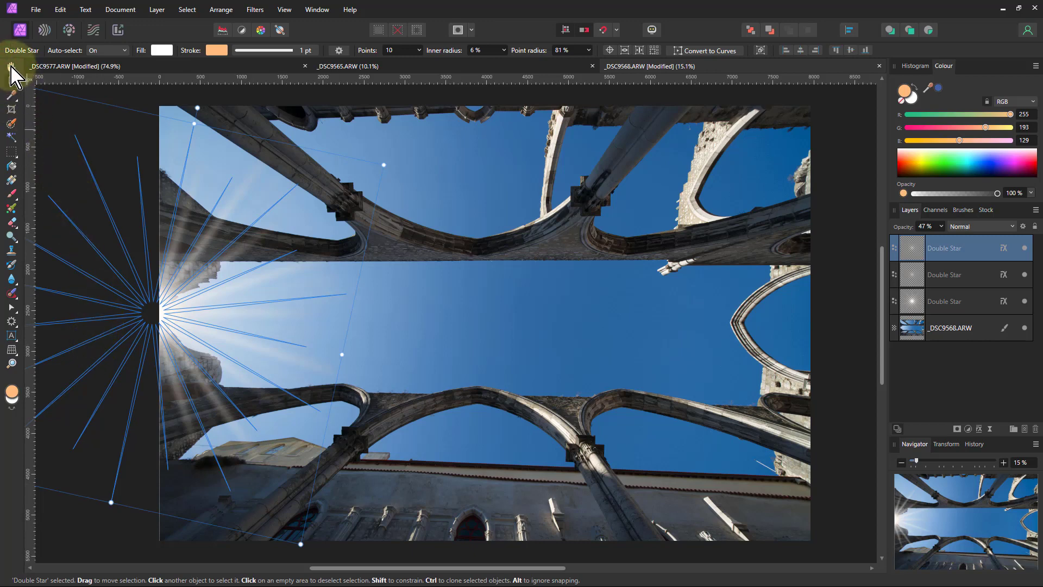
# Step: Examine the real sun star in _DSC9577.ARW and, in the after document, set the lowest double star's Gaussian Blur radius to 29.9 px
pyautogui.press('h')
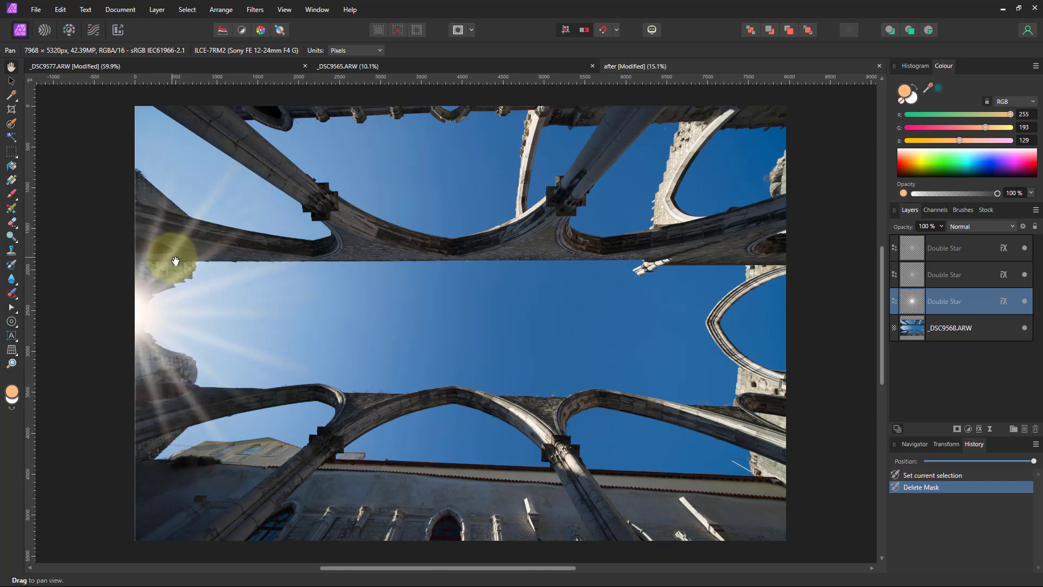
pyautogui.click(197, 64)
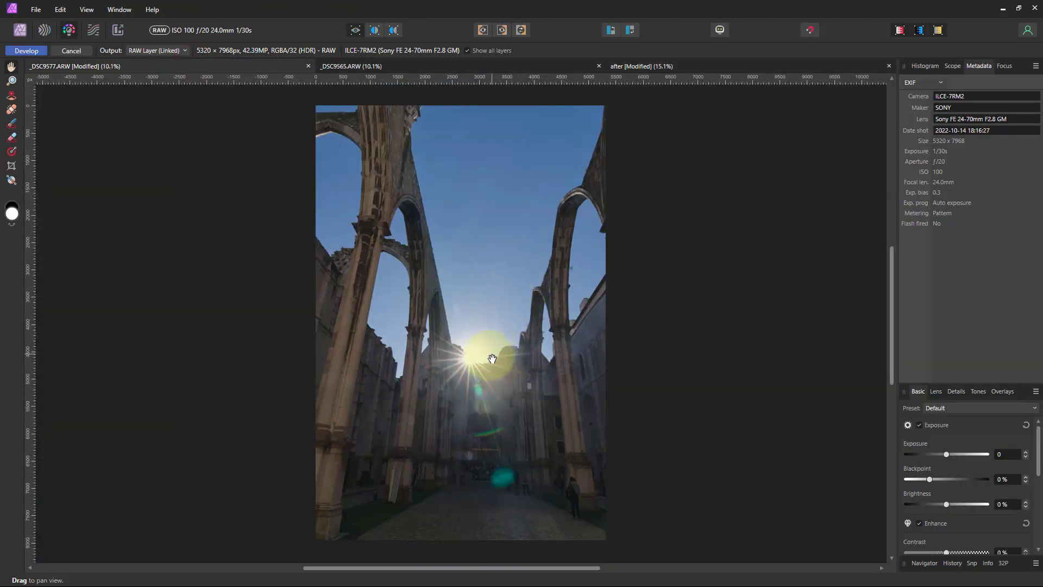
pyautogui.scroll(2, 487, 353)
pyautogui.scroll(3, 489, 357)
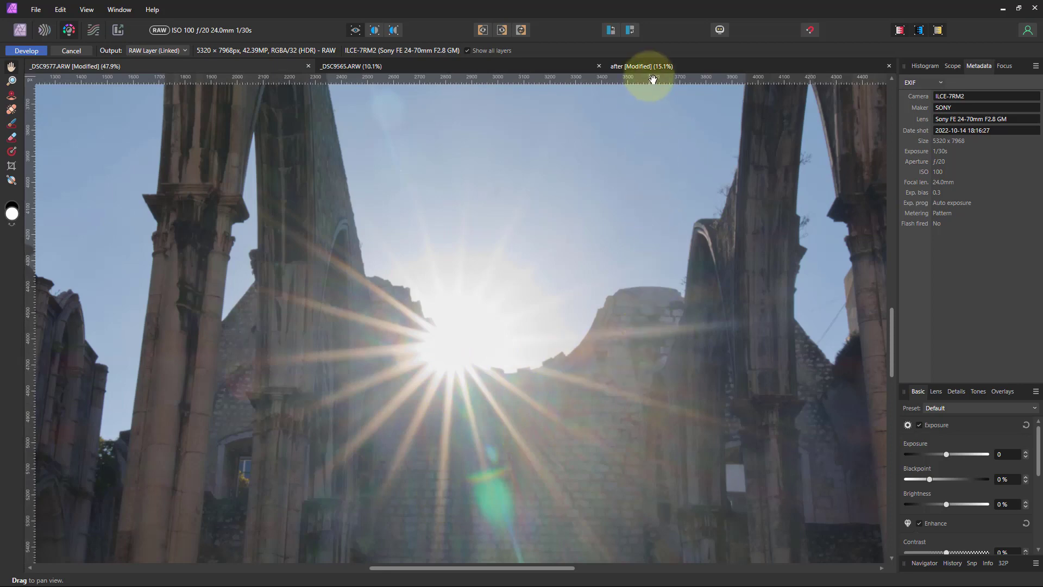
pyautogui.click(668, 69)
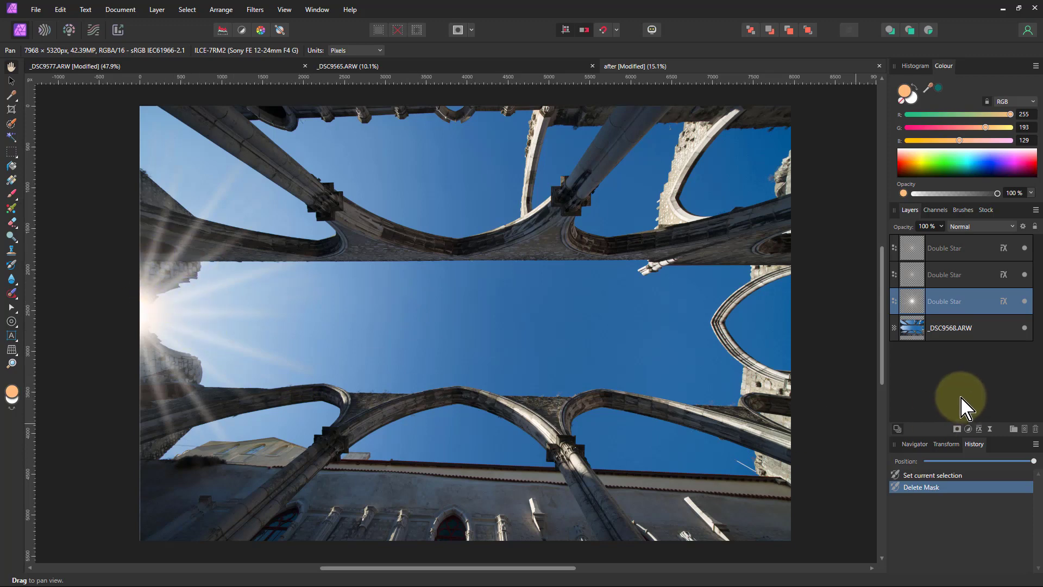
pyautogui.click(1004, 302)
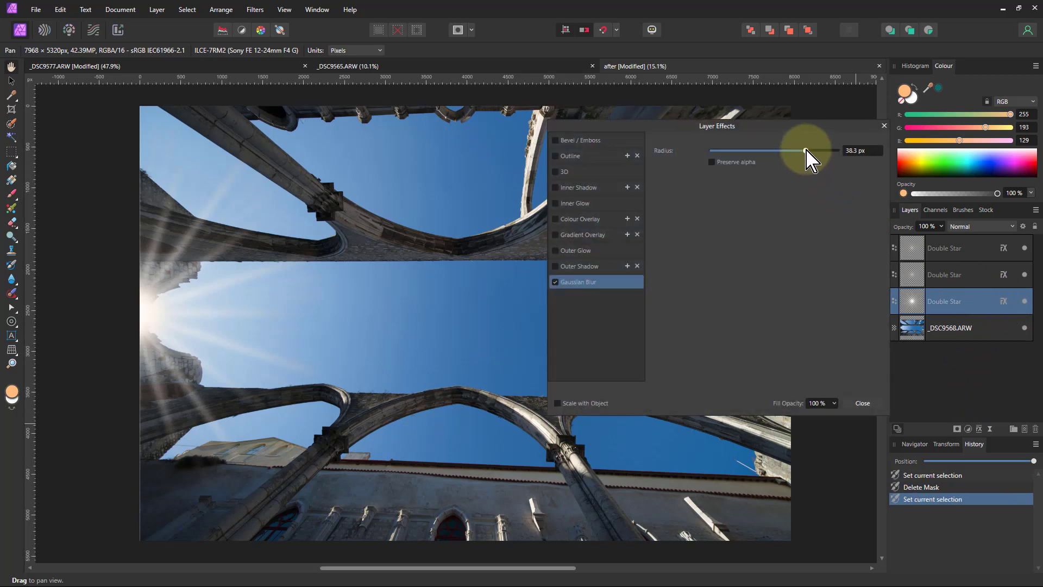
pyautogui.moveTo(806, 151); pyautogui.dragTo(790, 151)
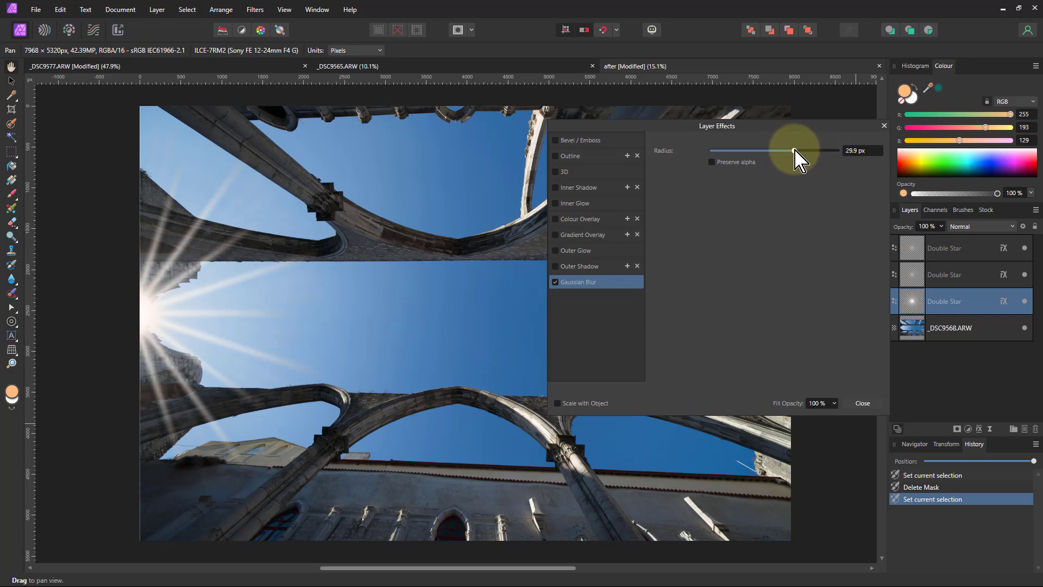
pyautogui.moveTo(795, 150); pyautogui.dragTo(797, 151)
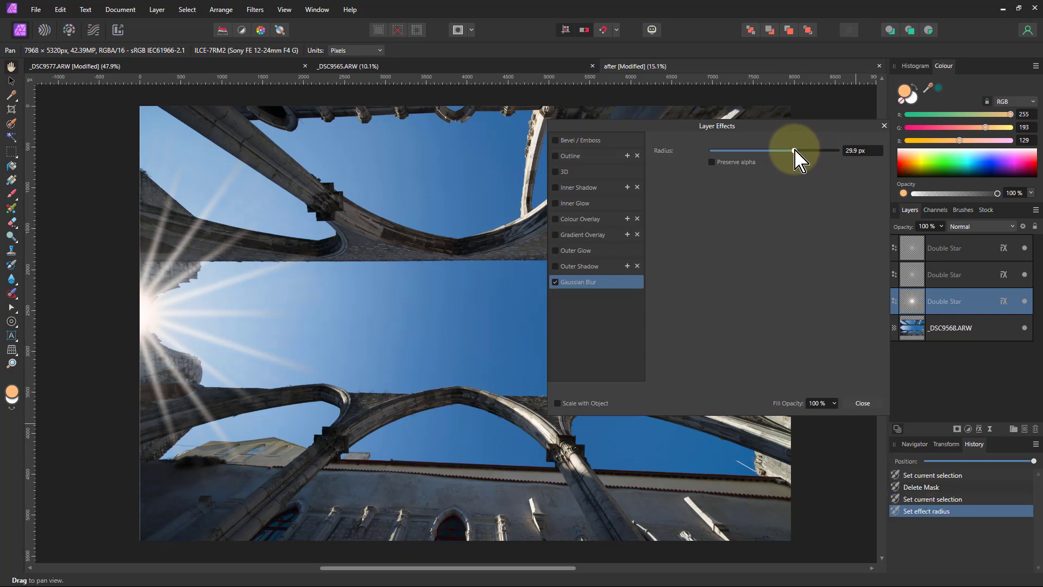
pyautogui.click(884, 126)
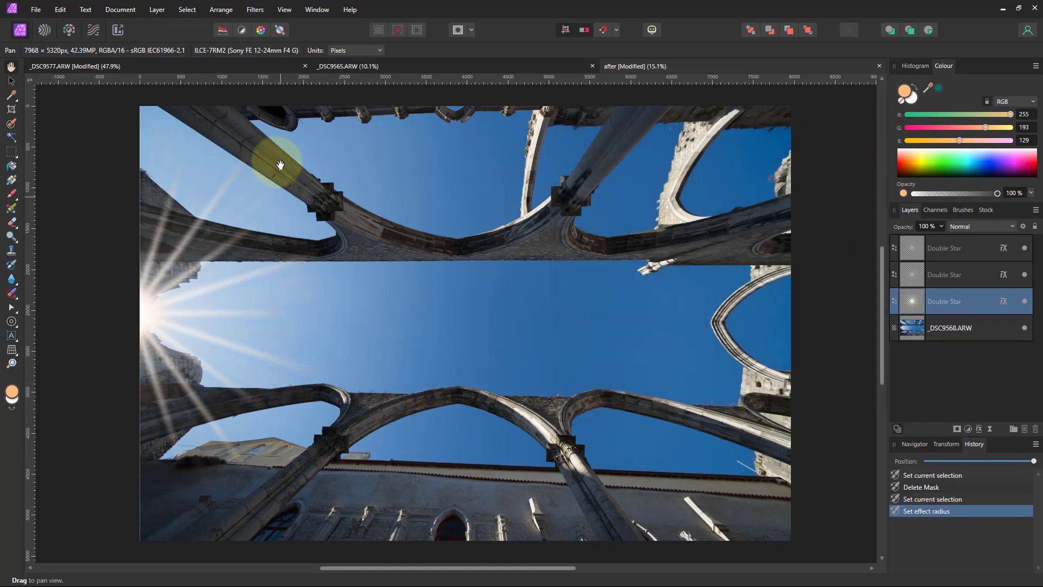
# Step: Check the rays against the real ones in _DSC9577.ARW and make a duplicate of the lowest double star that has no fill
pyautogui.click(255, 67)
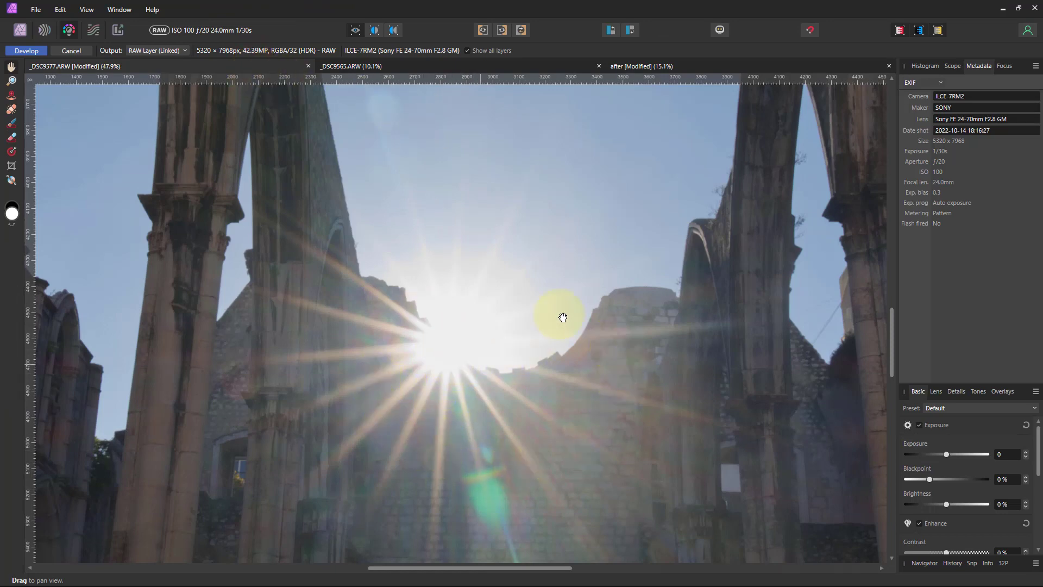
pyautogui.click(667, 67)
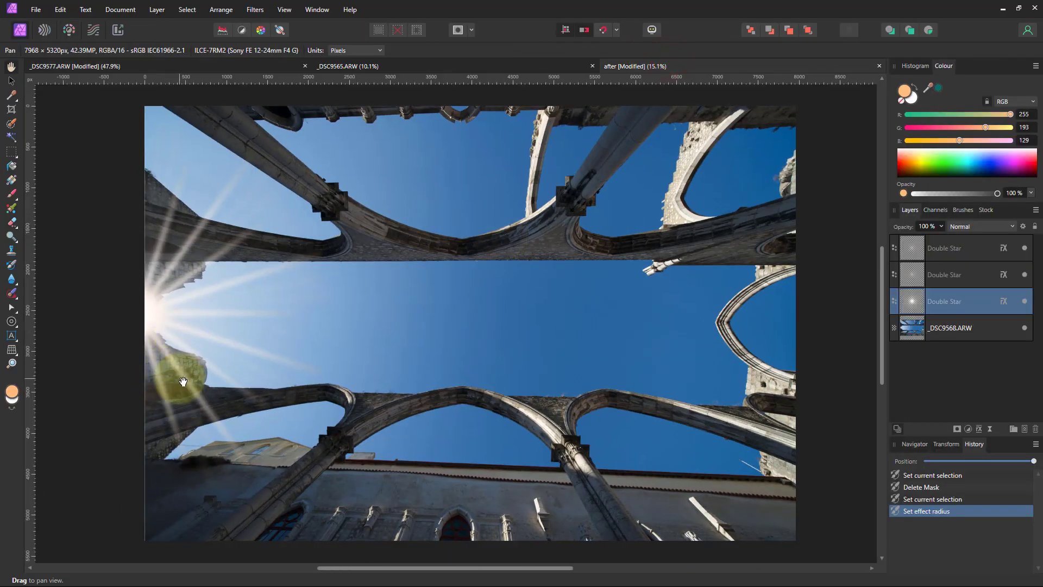
pyautogui.scroll(4, 183, 382)
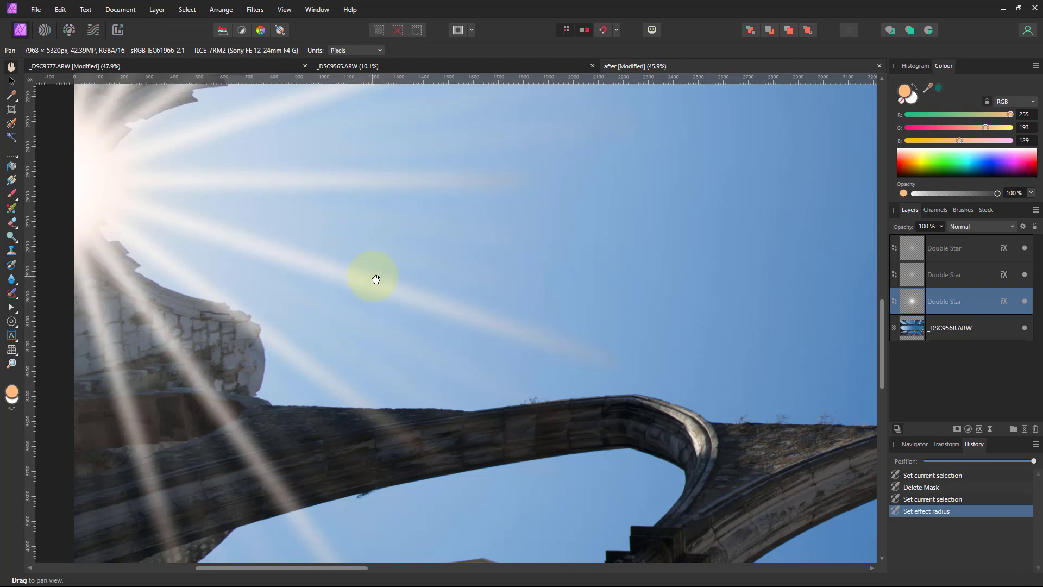
pyautogui.scroll(-4, 376, 279)
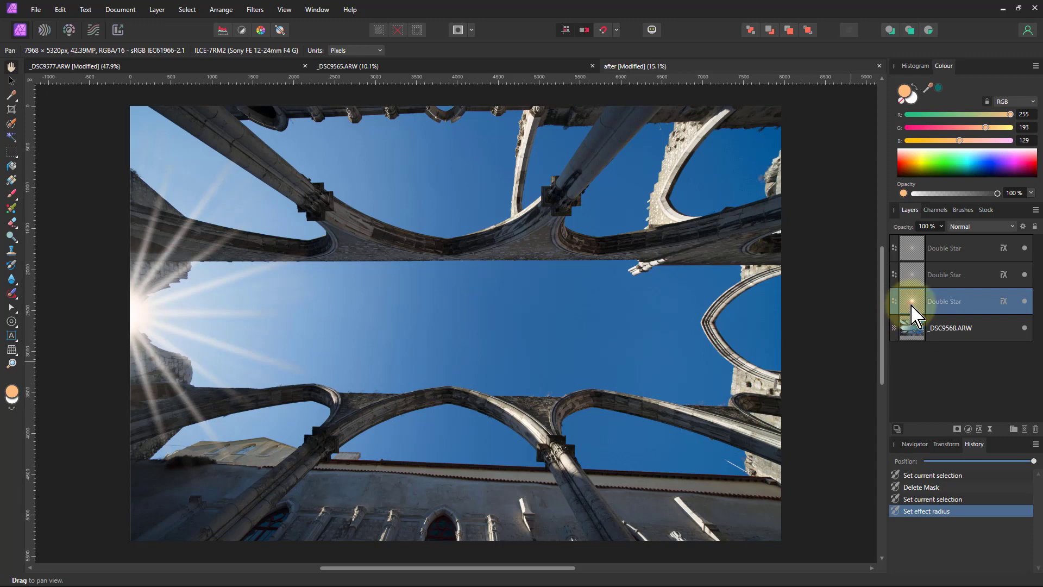
pyautogui.hotkey('ctrl', 'j')
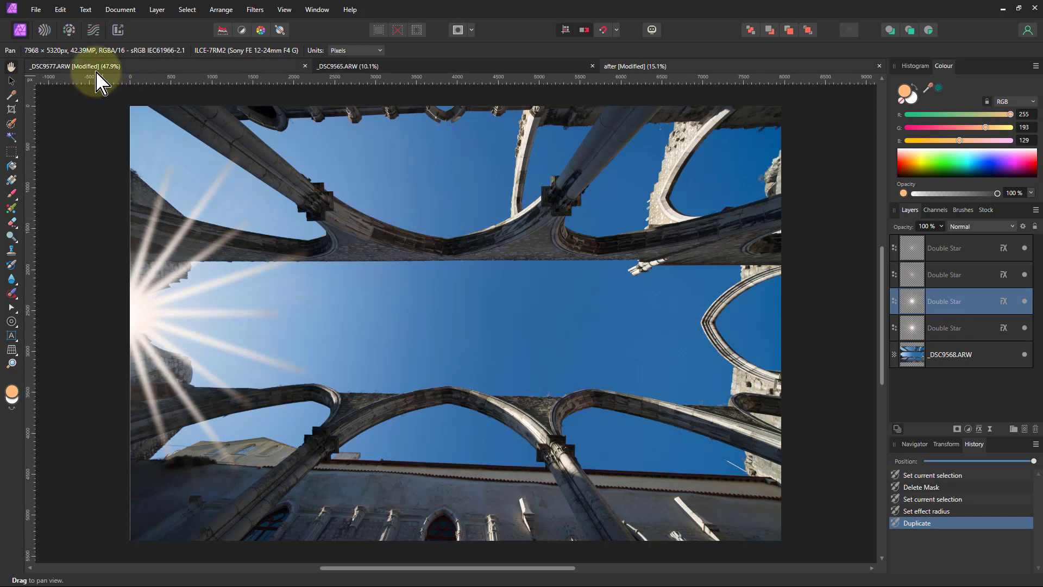
pyautogui.click(11, 81)
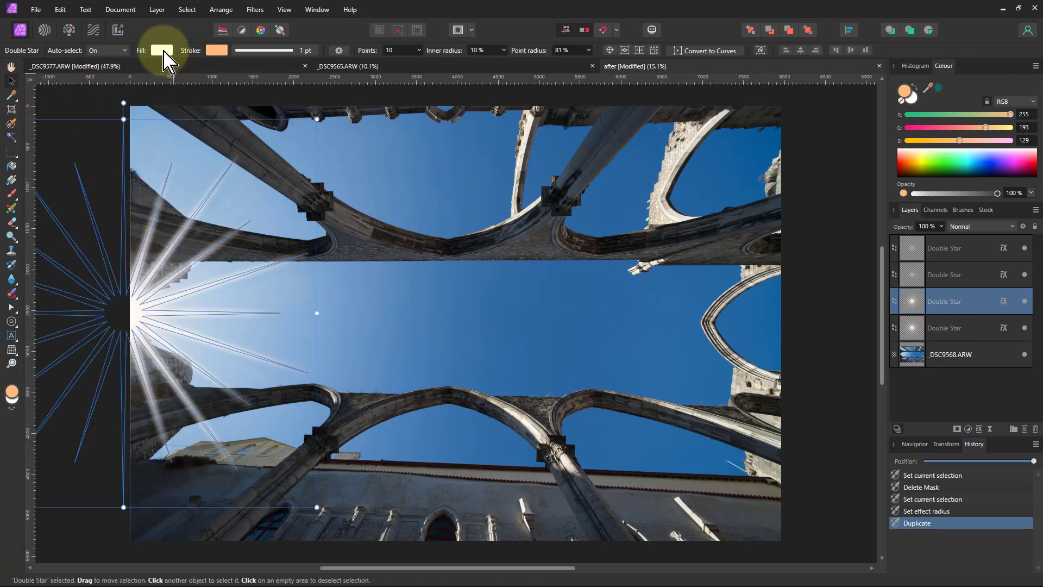
pyautogui.click(163, 50)
pyautogui.click(240, 71)
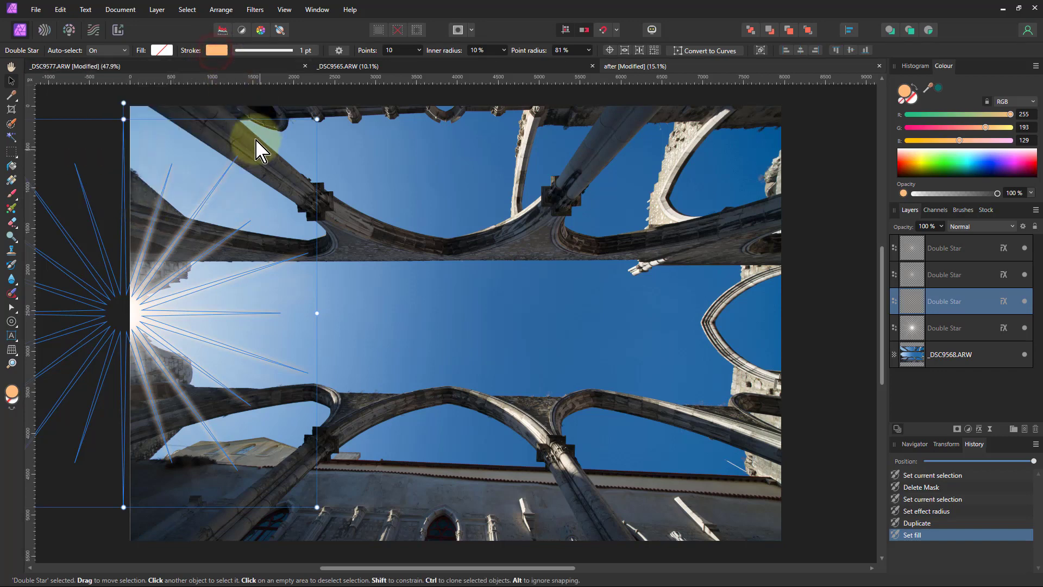
# Step: Give the unfilled star copy a strong orange stroke (RGB 255, 130, 0) and lower its layer opacity to 50 %
pyautogui.click(221, 50)
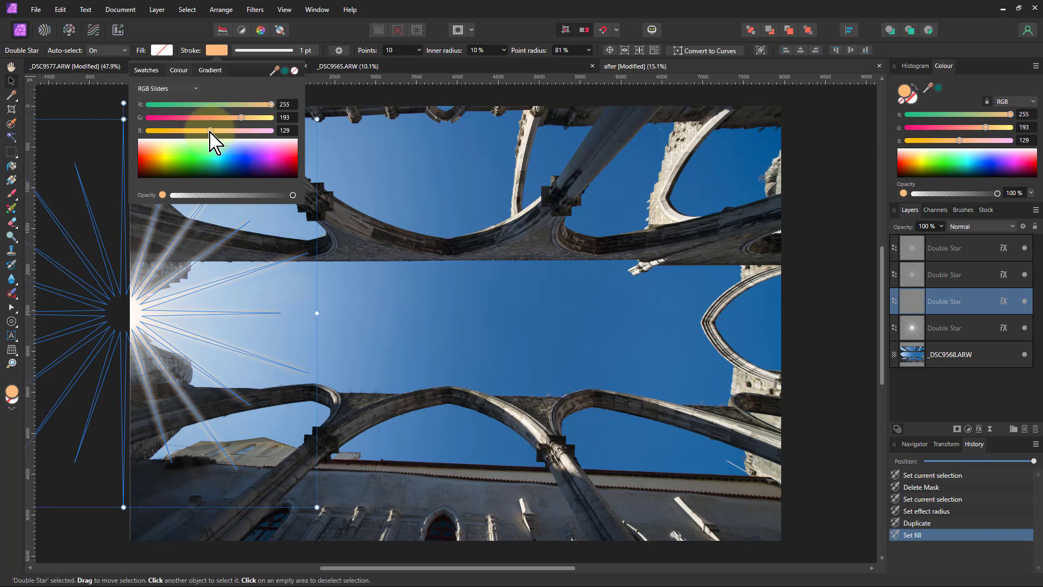
pyautogui.moveTo(211, 131); pyautogui.dragTo(209, 131)
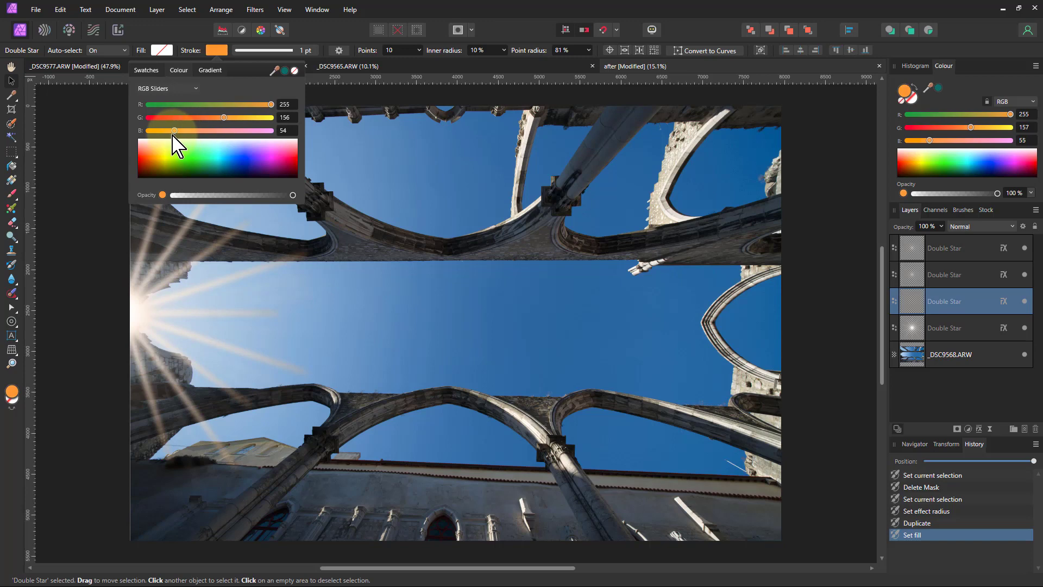
pyautogui.moveTo(164, 134); pyautogui.dragTo(148, 139)
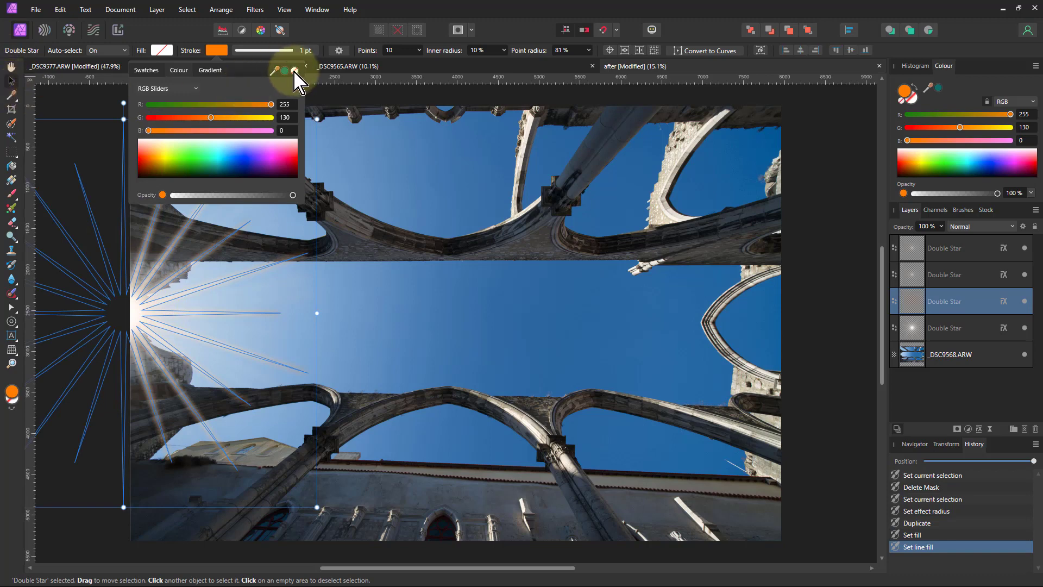
pyautogui.click(10, 66)
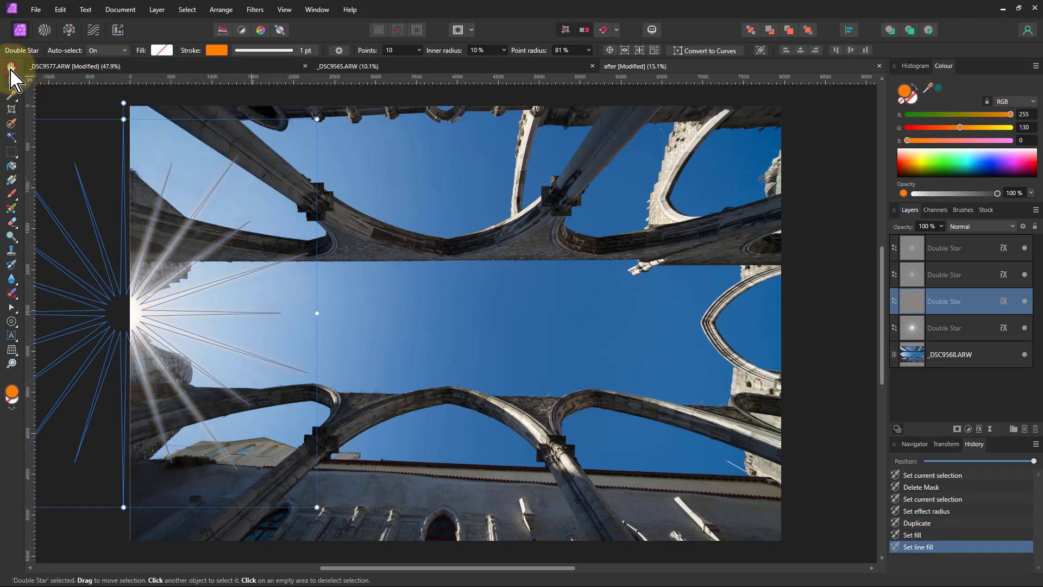
pyautogui.click(10, 69)
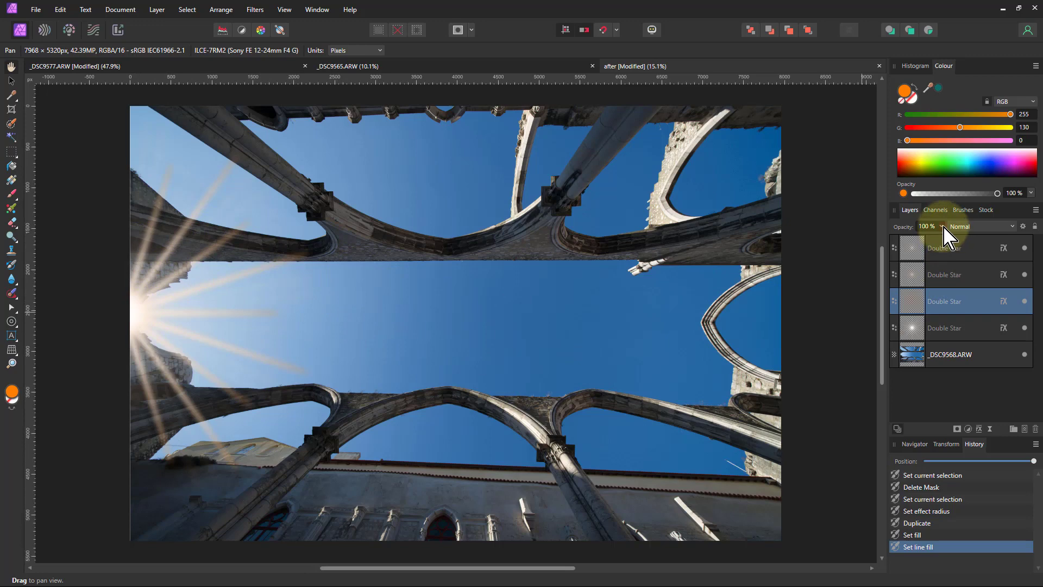
pyautogui.moveTo(941, 226); pyautogui.dragTo(910, 240)
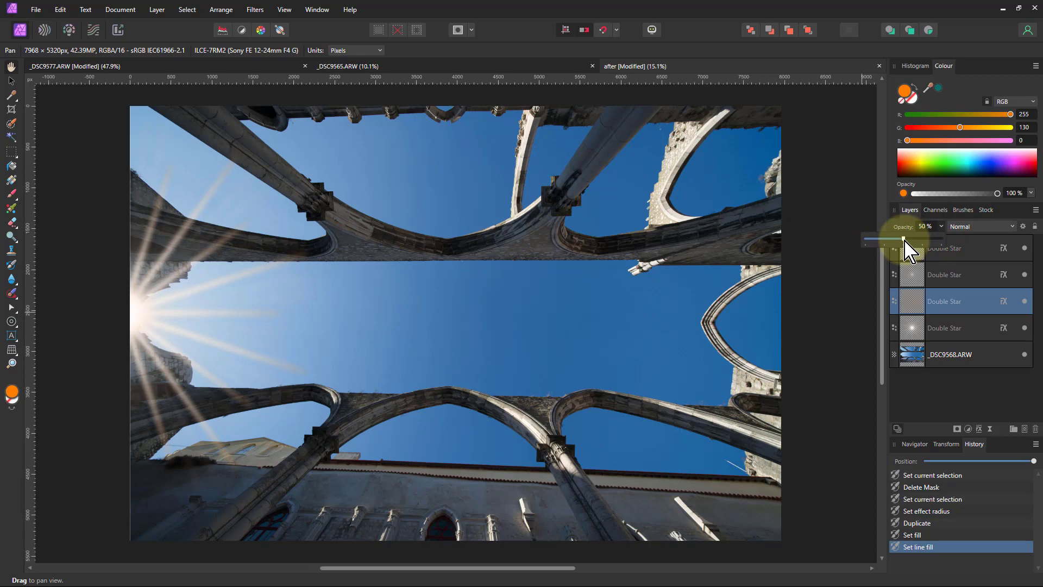
pyautogui.moveTo(905, 240); pyautogui.dragTo(905, 241)
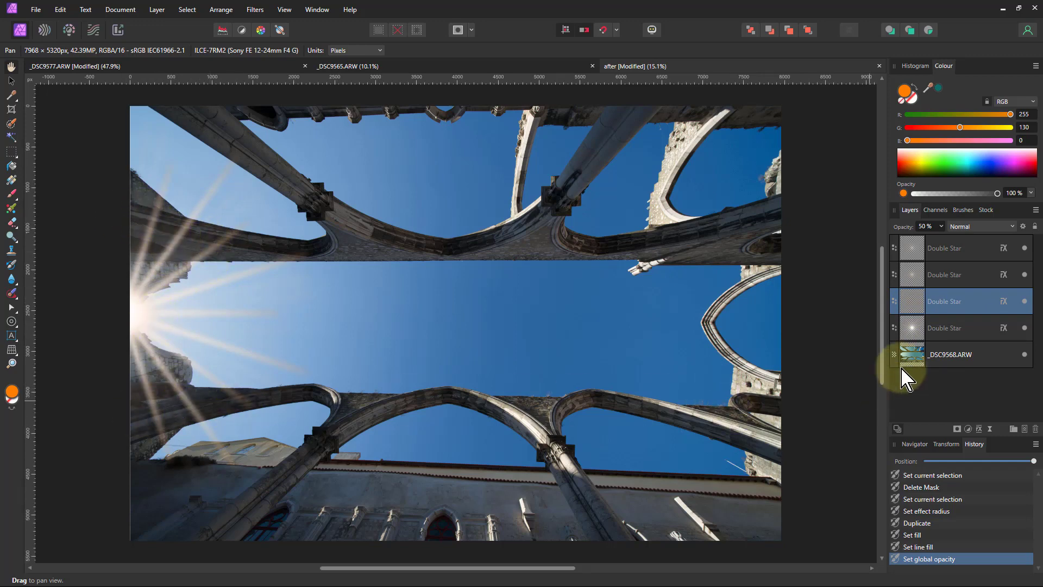
# Step: Group the unfilled star copy with the lowest double star and add a mask to the group
pyautogui.click(920, 297)
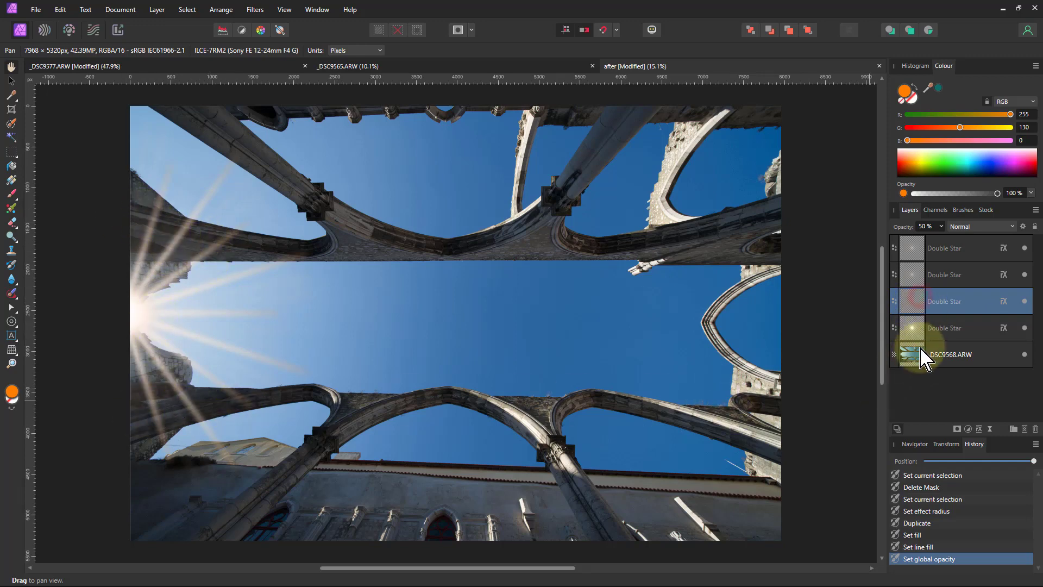
pyautogui.keyDown('shift'); pyautogui.click(943, 328); pyautogui.keyUp('shift')
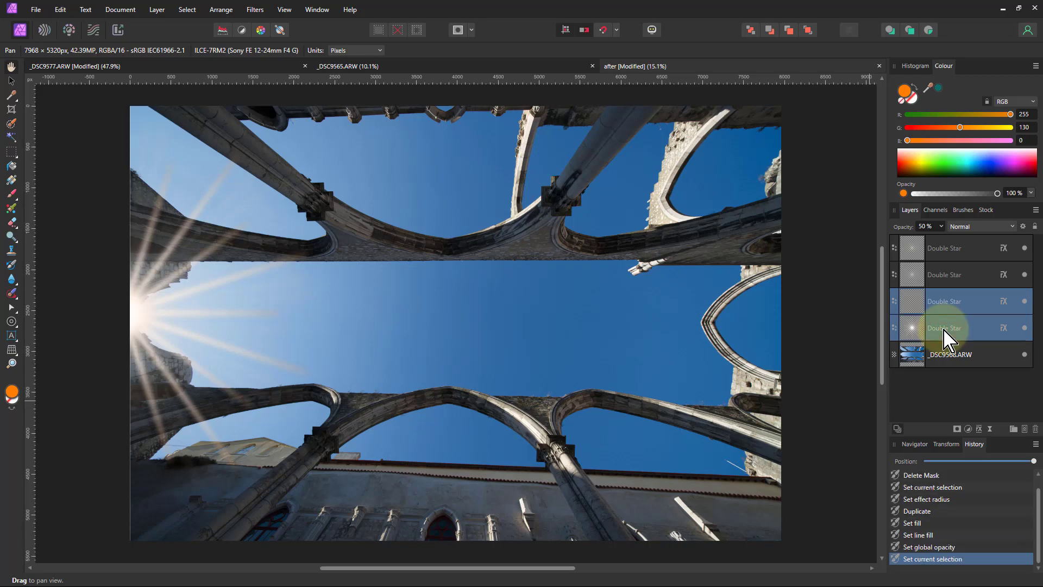
pyautogui.hotkey('ctrl', 'g')
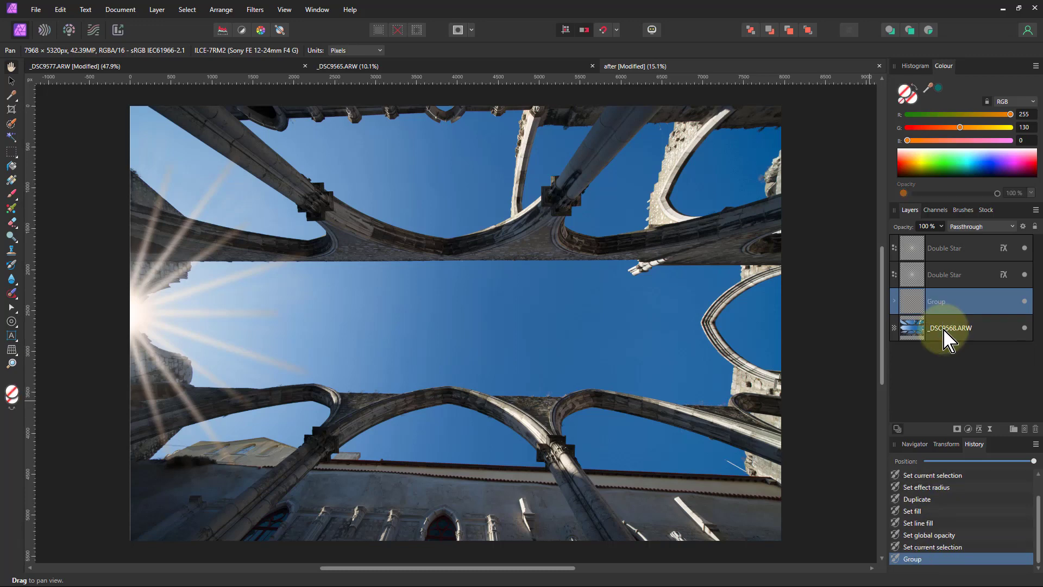
pyautogui.click(956, 430)
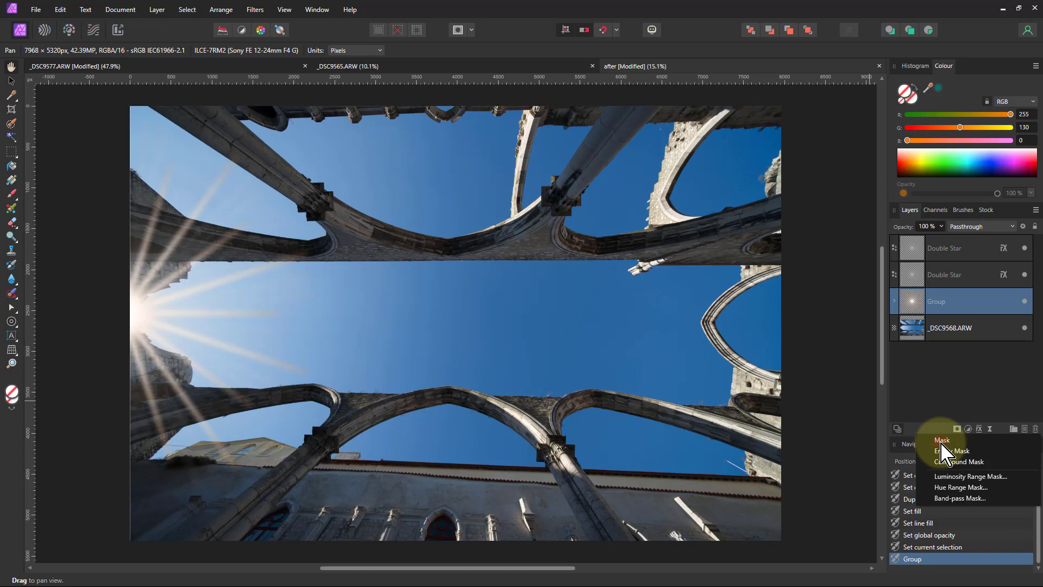
pyautogui.click(941, 442)
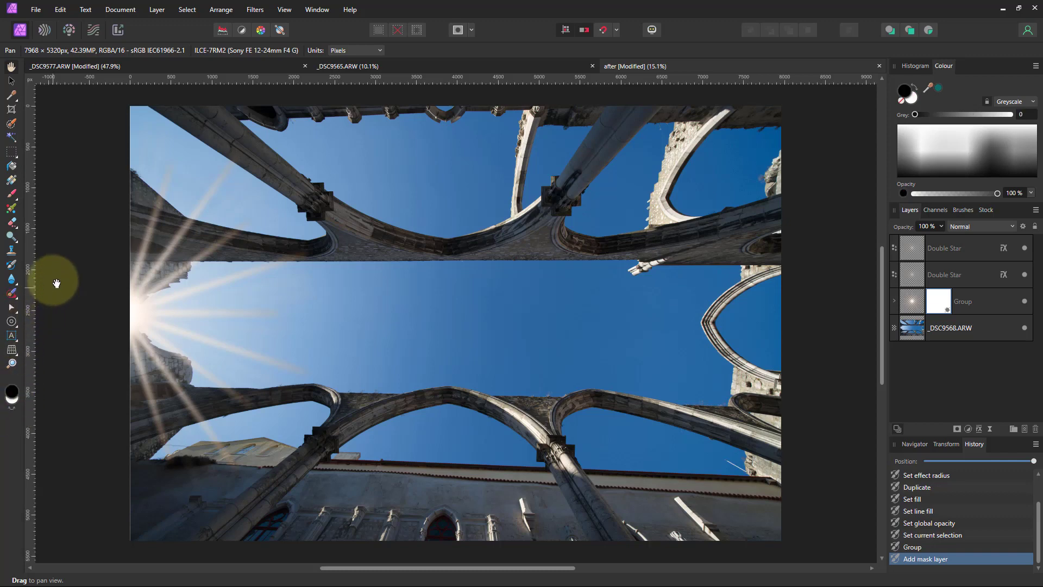
# Step: Fade parts of the rays by painting the group's mask in black with a soft 420.9 px brush at 30 % opacity, and compare with _DSC9577.ARW
pyautogui.click(11, 193)
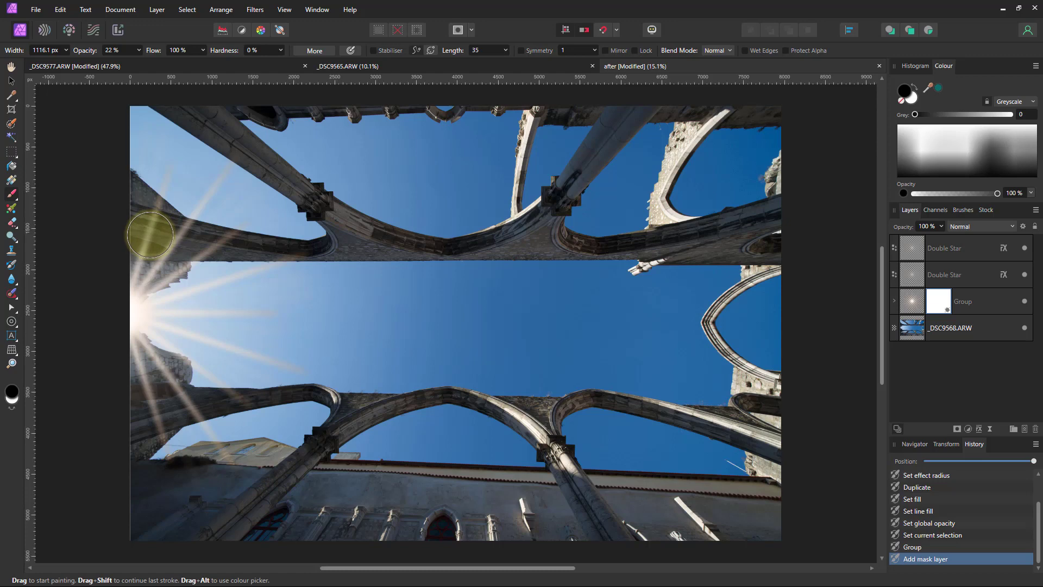
pyautogui.click(139, 51)
pyautogui.moveTo(144, 64); pyautogui.dragTo(146, 64)
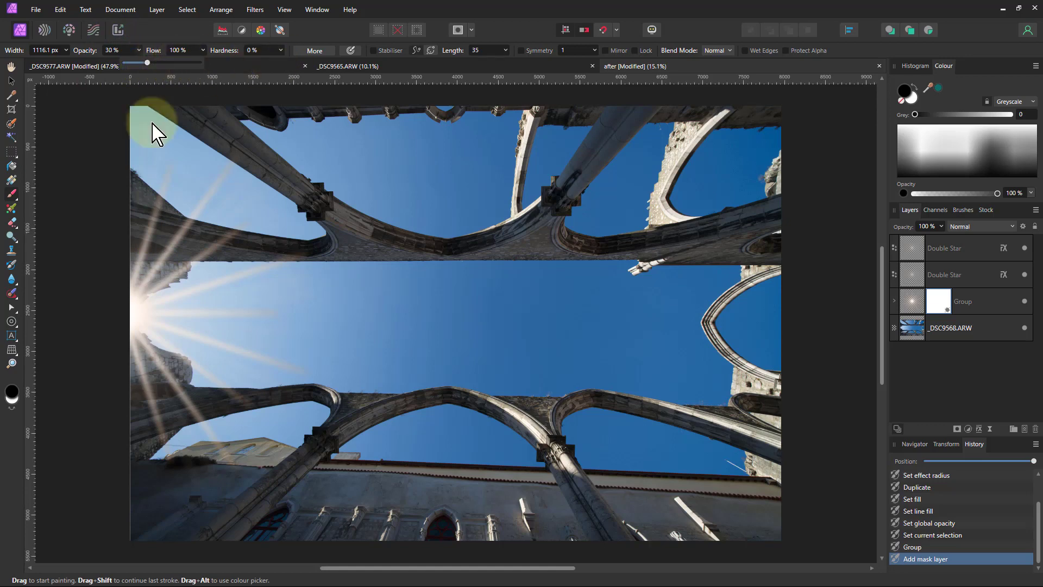
pyautogui.moveTo(154, 220); pyautogui.dragTo(155, 223)
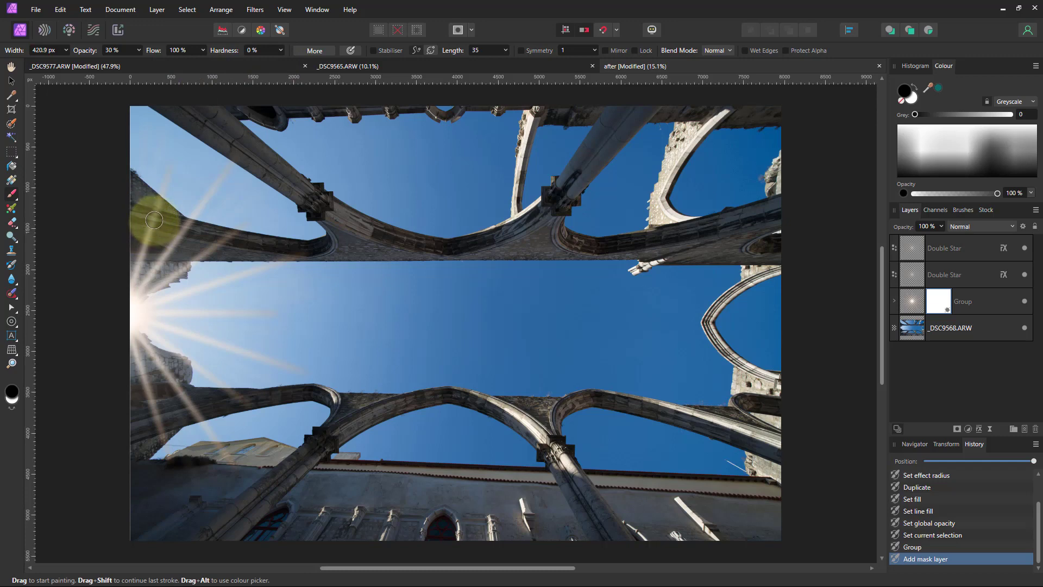
pyautogui.moveTo(158, 207); pyautogui.dragTo(130, 285)
pyautogui.moveTo(174, 245); pyautogui.dragTo(139, 283)
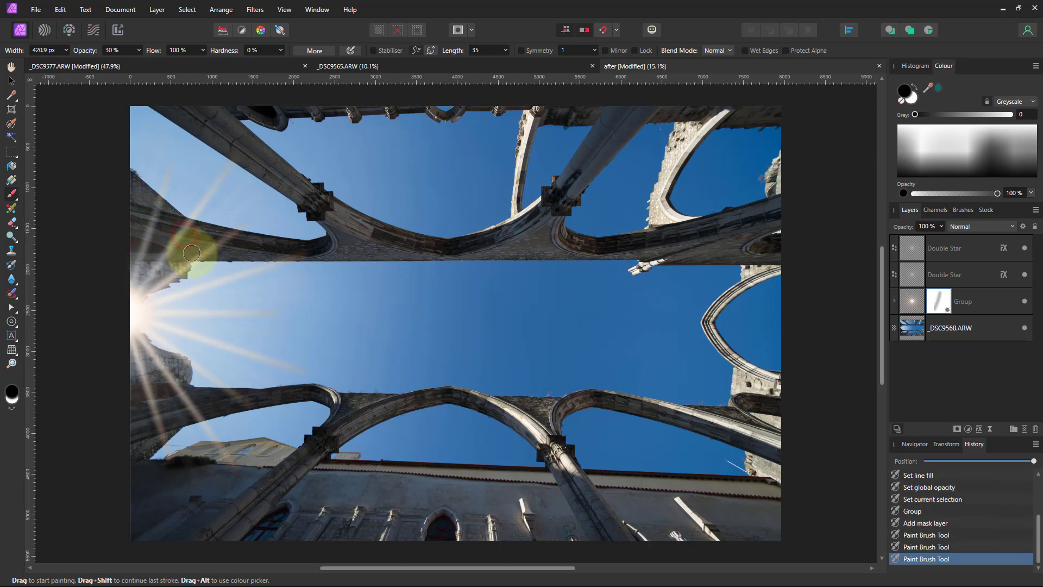
pyautogui.moveTo(225, 244); pyautogui.dragTo(168, 292)
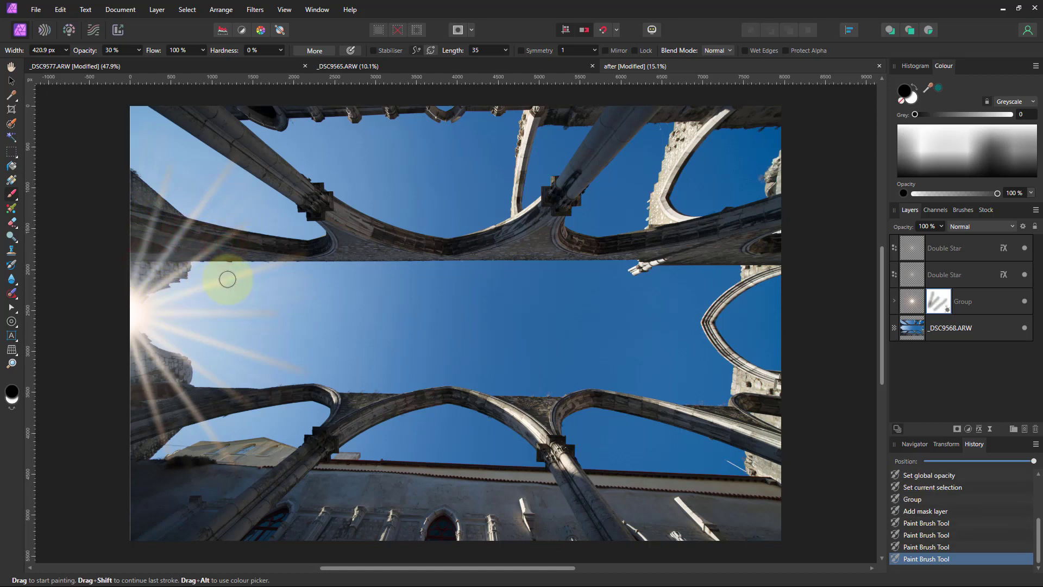
pyautogui.moveTo(239, 409)
pyautogui.mouseDown()
pyautogui.moveTo(202, 413)
pyautogui.moveTo(147, 356)
pyautogui.moveTo(148, 423)
pyautogui.moveTo(128, 341)
pyautogui.moveTo(158, 375)
pyautogui.moveTo(130, 335)
pyautogui.moveTo(142, 343)
pyautogui.moveTo(137, 369)
pyautogui.moveTo(153, 417)
pyautogui.moveTo(144, 397)
pyautogui.moveTo(109, 459)
pyautogui.moveTo(169, 437)
pyautogui.moveTo(183, 399)
pyautogui.mouseUp()
pyautogui.click(143, 347)
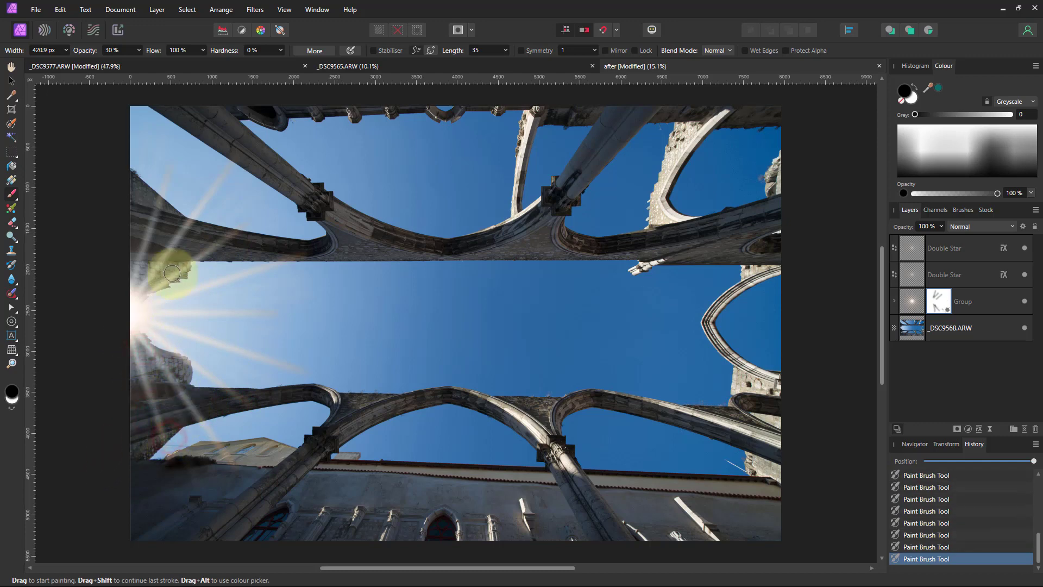
pyautogui.moveTo(172, 215)
pyautogui.mouseDown()
pyautogui.moveTo(133, 216)
pyautogui.moveTo(131, 238)
pyautogui.moveTo(174, 243)
pyautogui.moveTo(186, 224)
pyautogui.moveTo(156, 261)
pyautogui.mouseUp()
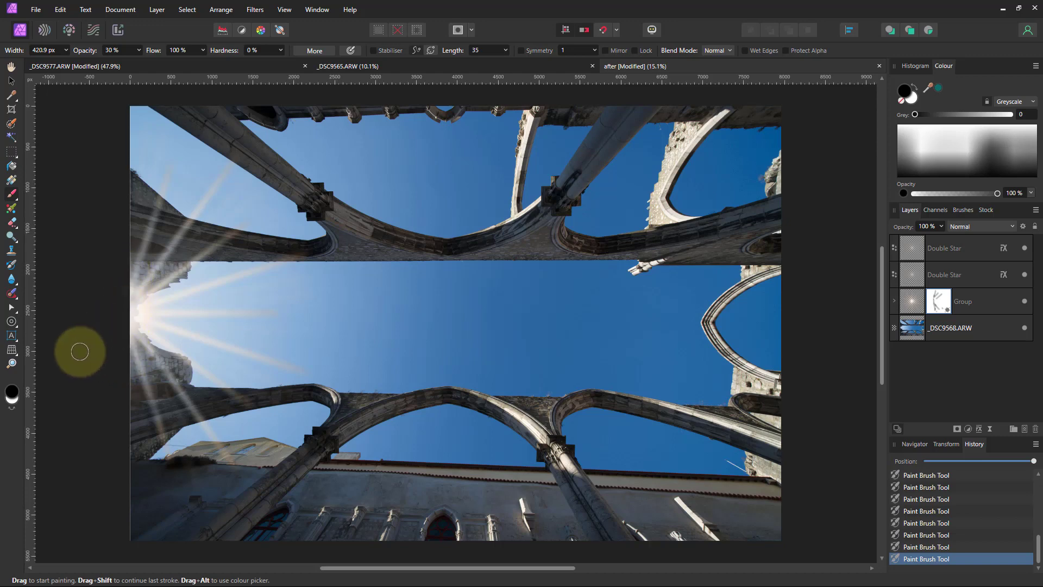
pyautogui.click(161, 67)
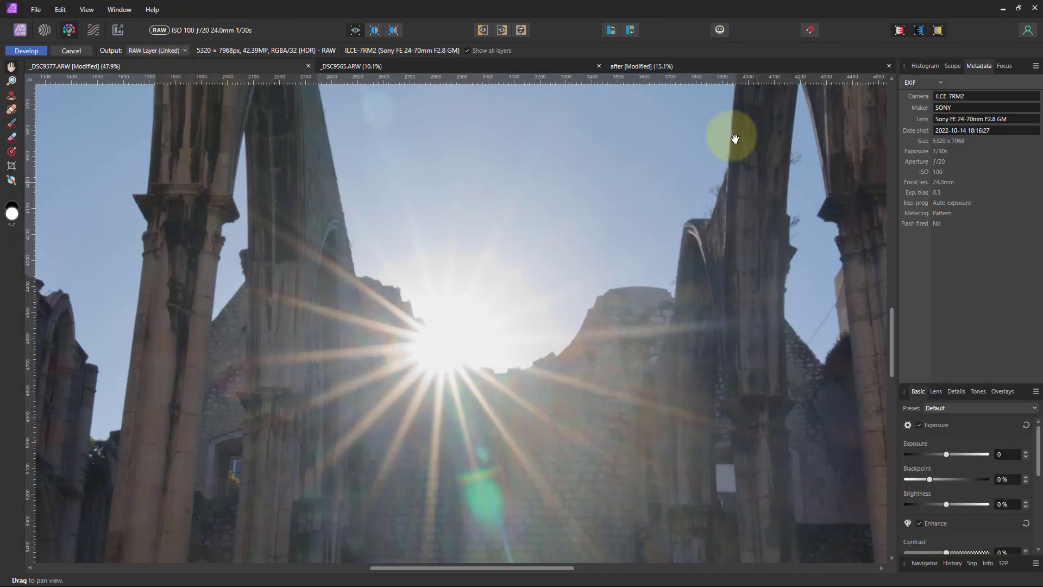
# Step: Set the Gaussian Blur radius of the orange-stroked double star inside the masked group to 28 px
pyautogui.click(679, 75)
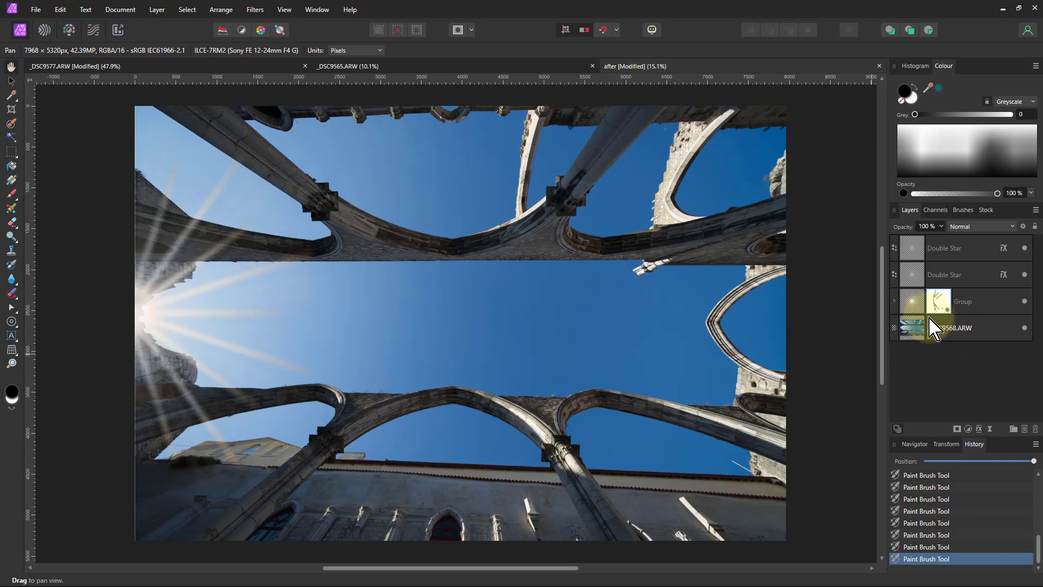
pyautogui.click(895, 301)
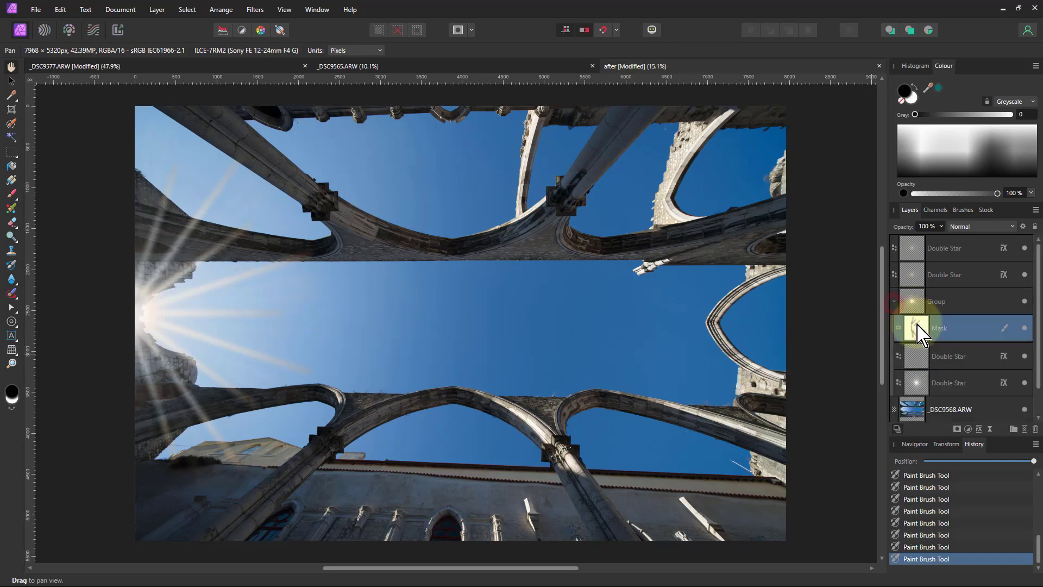
pyautogui.click(937, 360)
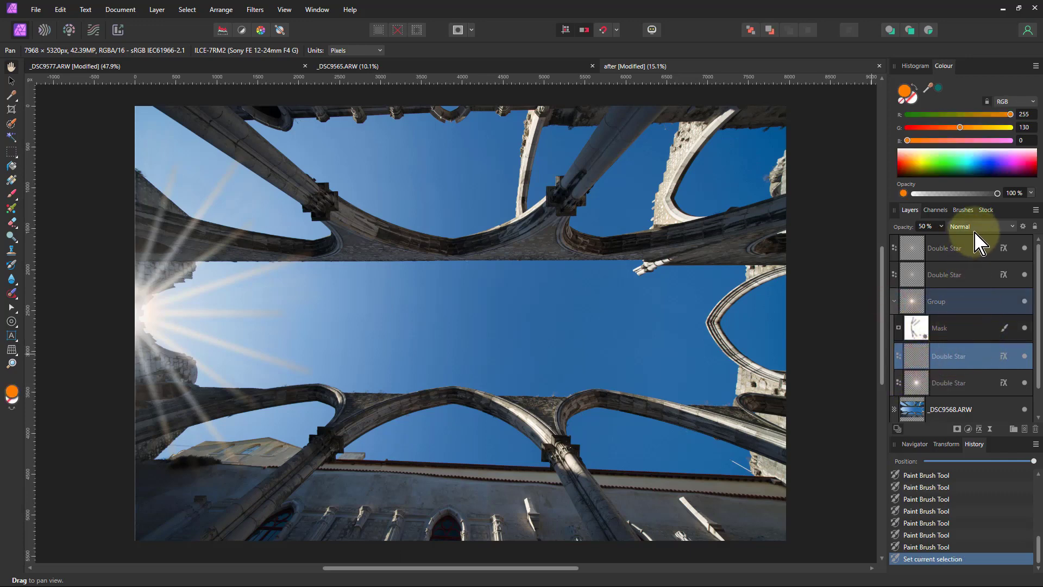
pyautogui.click(1003, 357)
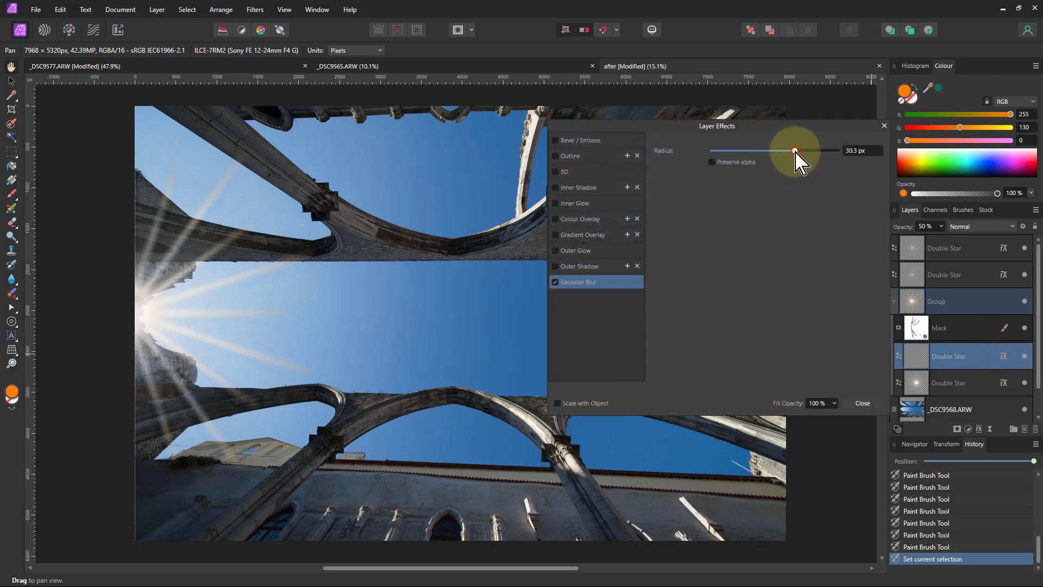
pyautogui.moveTo(792, 151)
pyautogui.mouseDown()
pyautogui.moveTo(743, 152)
pyautogui.moveTo(785, 156)
pyautogui.mouseUp()
pyautogui.moveTo(792, 156); pyautogui.dragTo(793, 156)
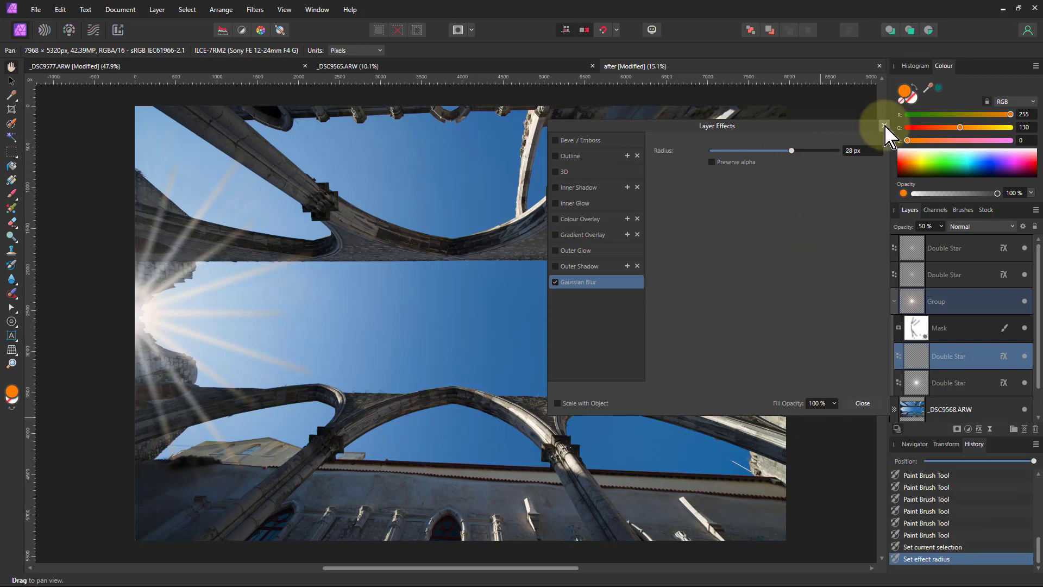
pyautogui.click(884, 126)
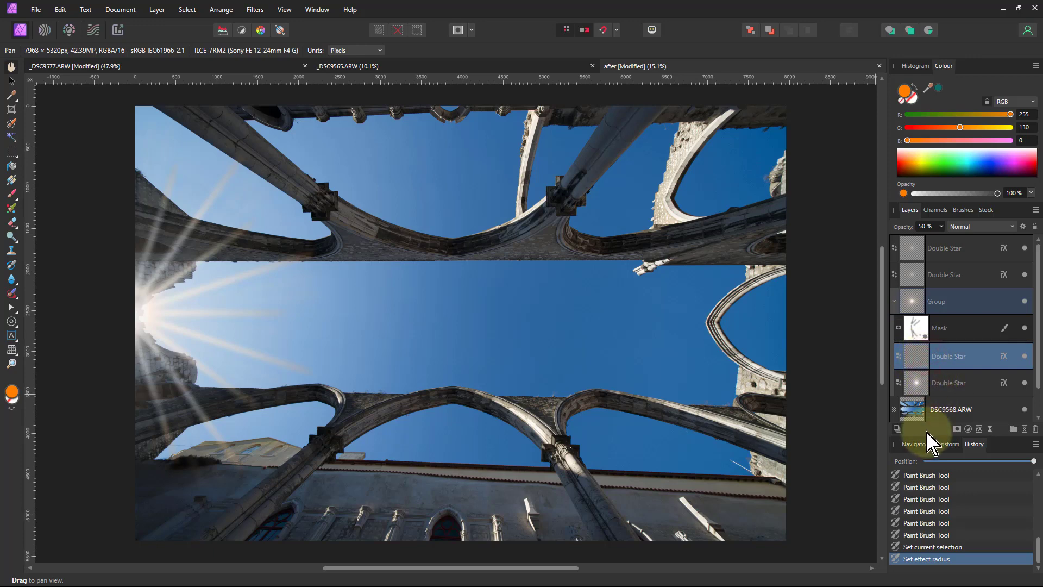
# Step: Add a mask to the orange-stroked double star and paint it black over the sun's centre with a soft 1480.8 px brush at 30 % opacity
pyautogui.click(957, 429)
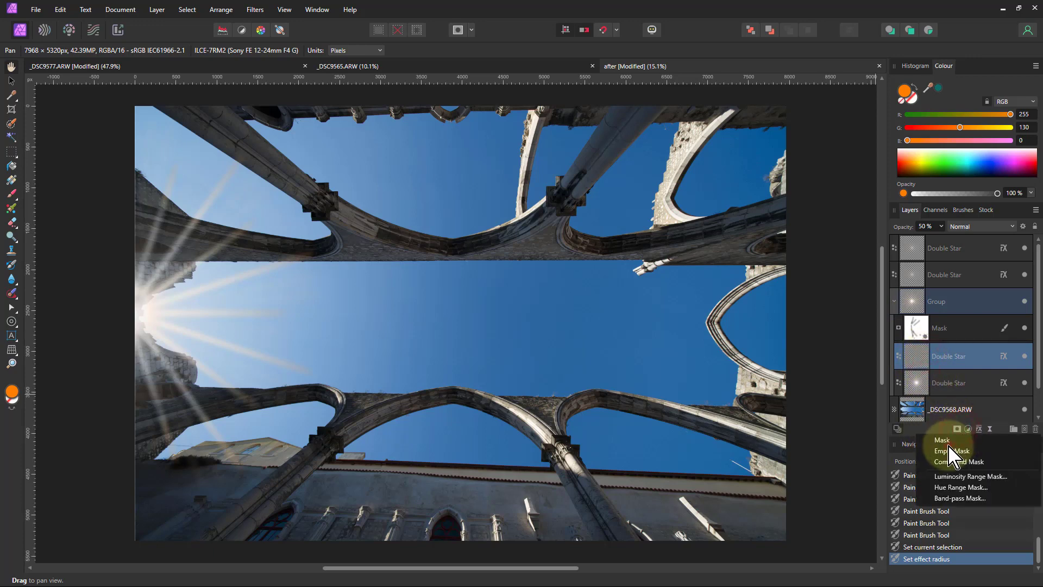
pyautogui.click(945, 444)
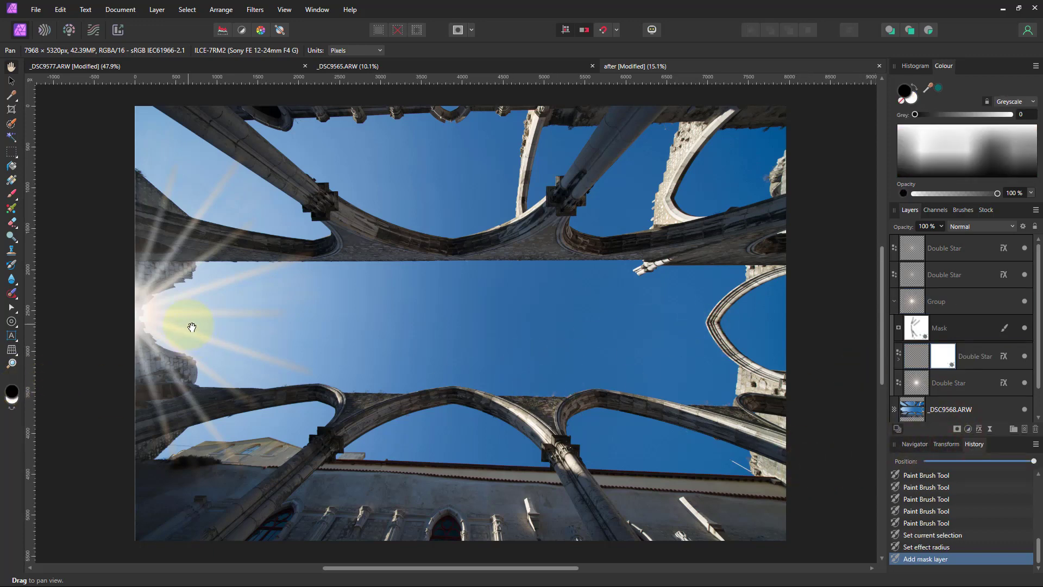
pyautogui.click(12, 195)
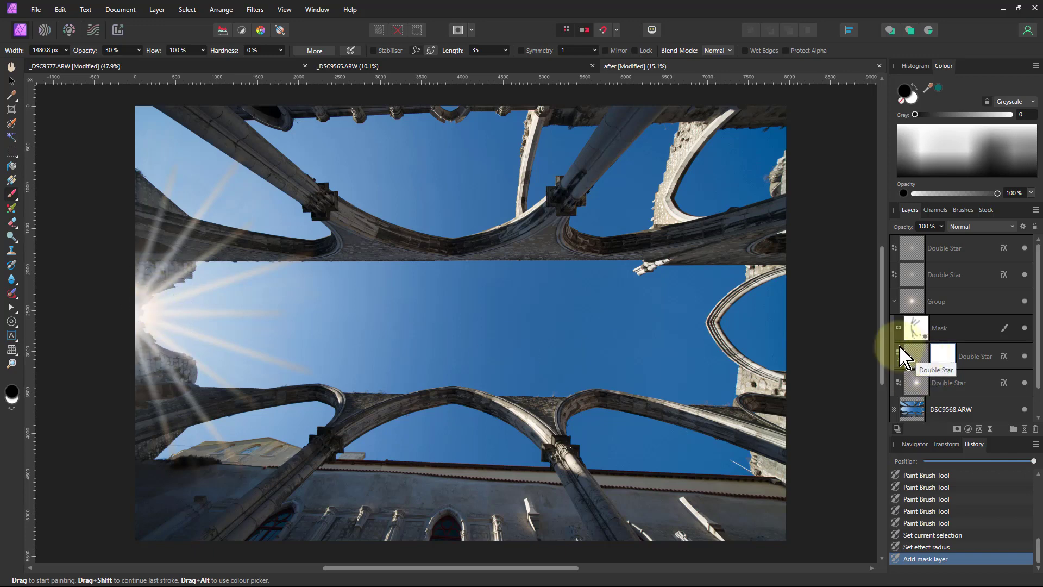
pyautogui.moveTo(148, 286)
pyautogui.mouseDown()
pyautogui.moveTo(154, 340)
pyautogui.moveTo(114, 346)
pyautogui.moveTo(154, 345)
pyautogui.moveTo(139, 298)
pyautogui.mouseUp()
pyautogui.moveTo(140, 298); pyautogui.dragTo(136, 300)
pyautogui.click(140, 305)
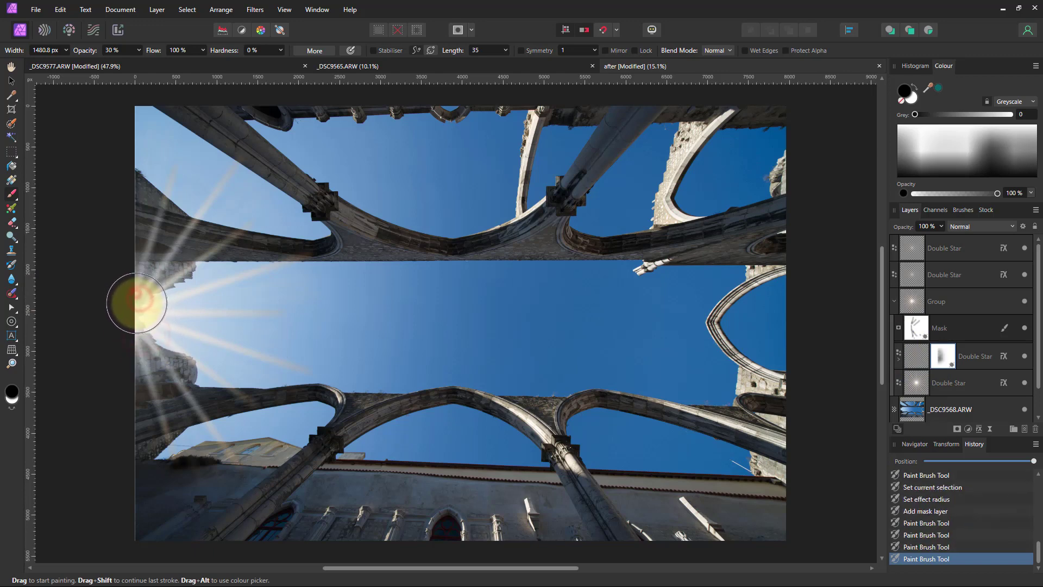
pyautogui.click(178, 307)
pyautogui.click(142, 339)
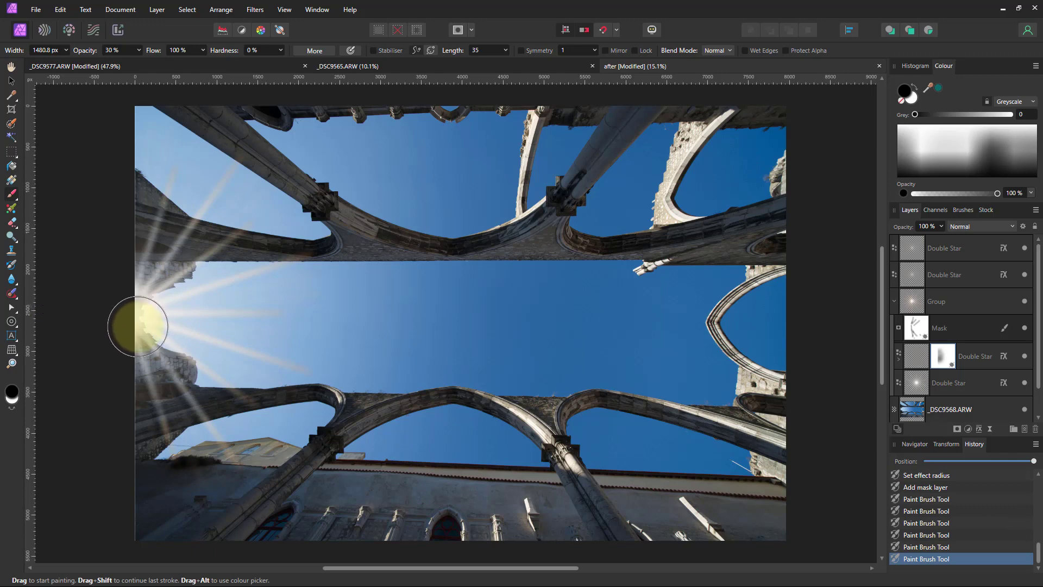
pyautogui.click(140, 320)
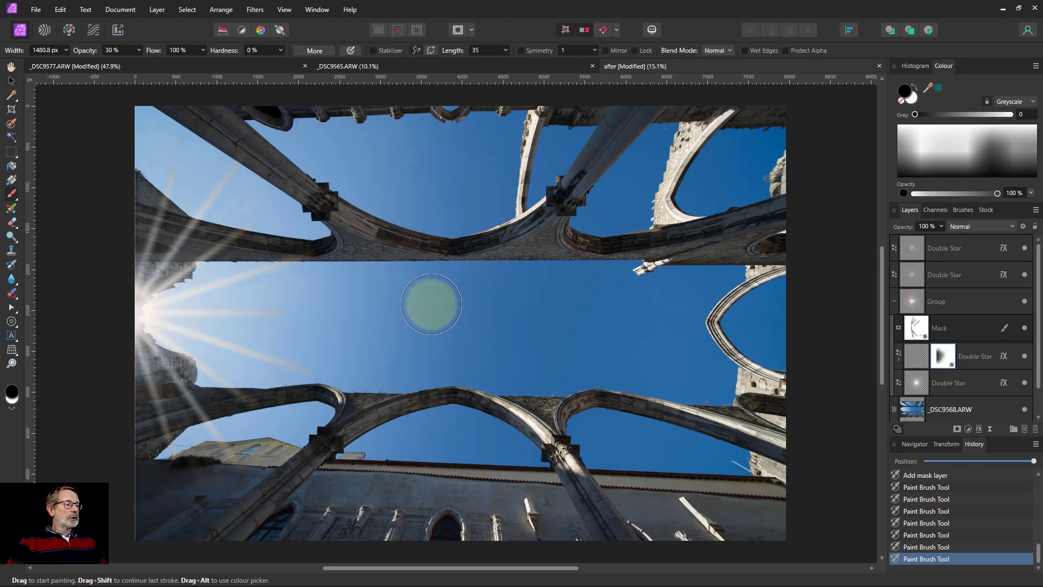
# Step: Group the two upper double stars with the masked group and name the new group Sunburst
pyautogui.moveTo(916, 328); pyautogui.dragTo(944, 323)
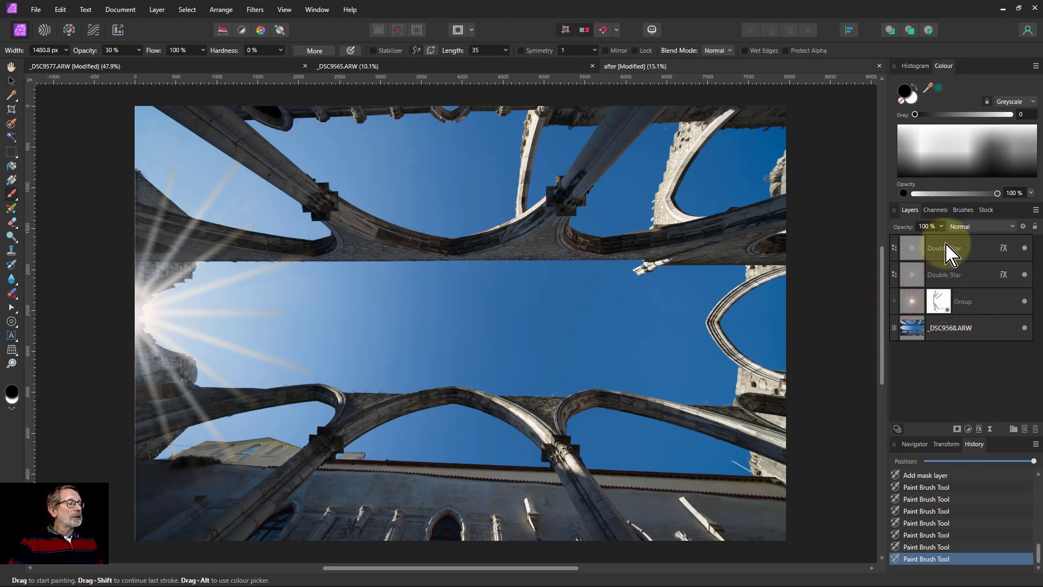
pyautogui.click(948, 250)
pyautogui.keyDown('shift'); pyautogui.click(968, 317); pyautogui.keyUp('shift')
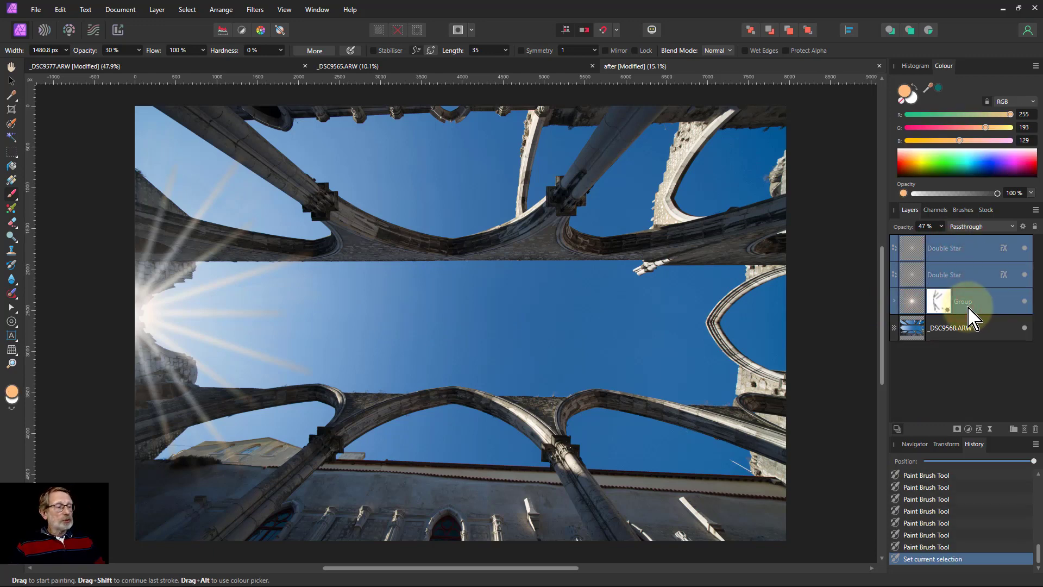
pyautogui.hotkey('ctrl', 'g')
pyautogui.doubleClick(962, 255)
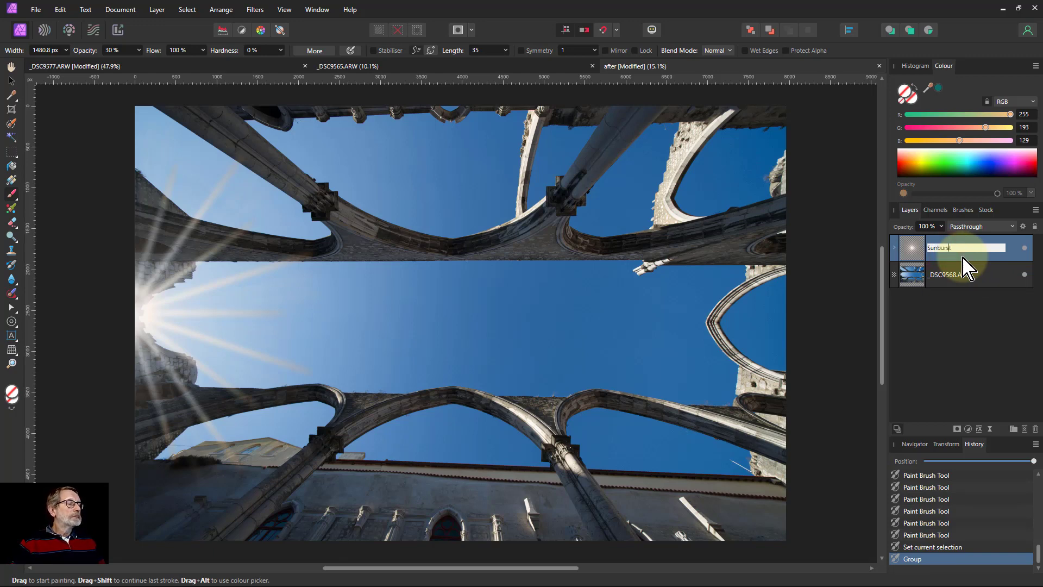
pyautogui.write('Sunburst')
pyautogui.press('Return')
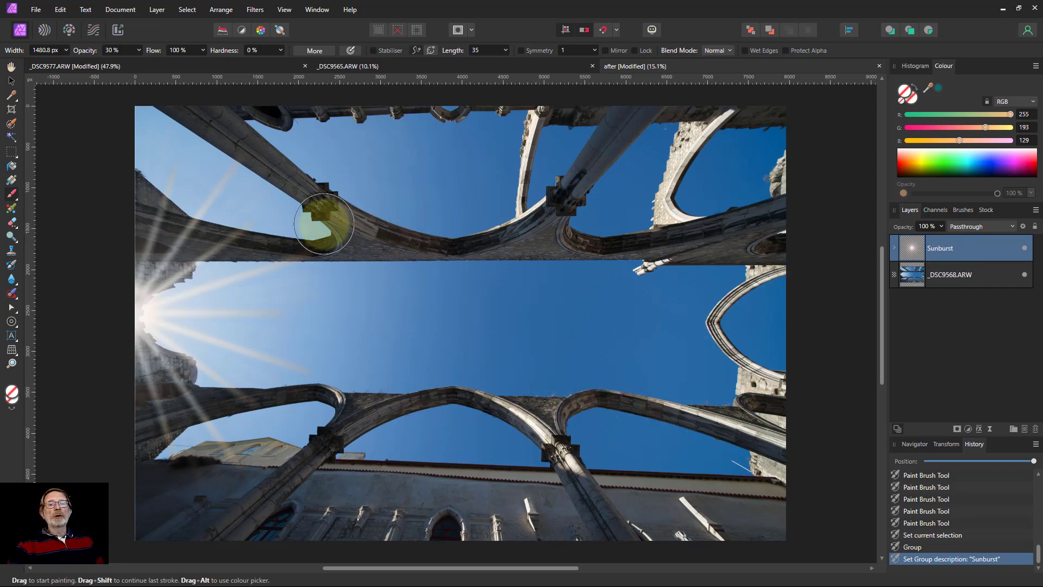
# Step: Examine the lens flares below the real sun star in _DSC9577.ARW
pyautogui.click(199, 68)
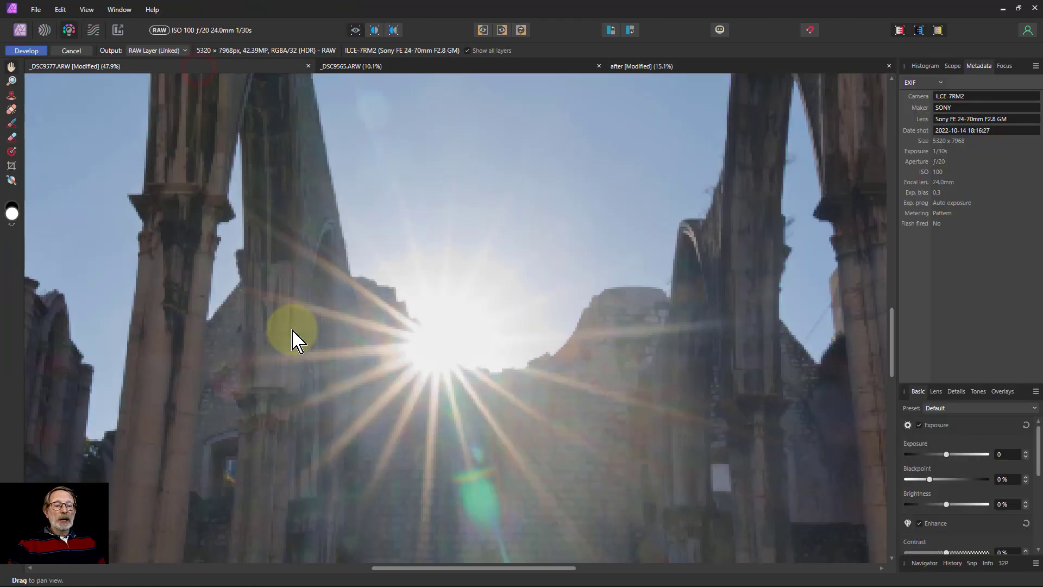
pyautogui.scroll(-5, 437, 413)
pyautogui.scroll(-3, 442, 407)
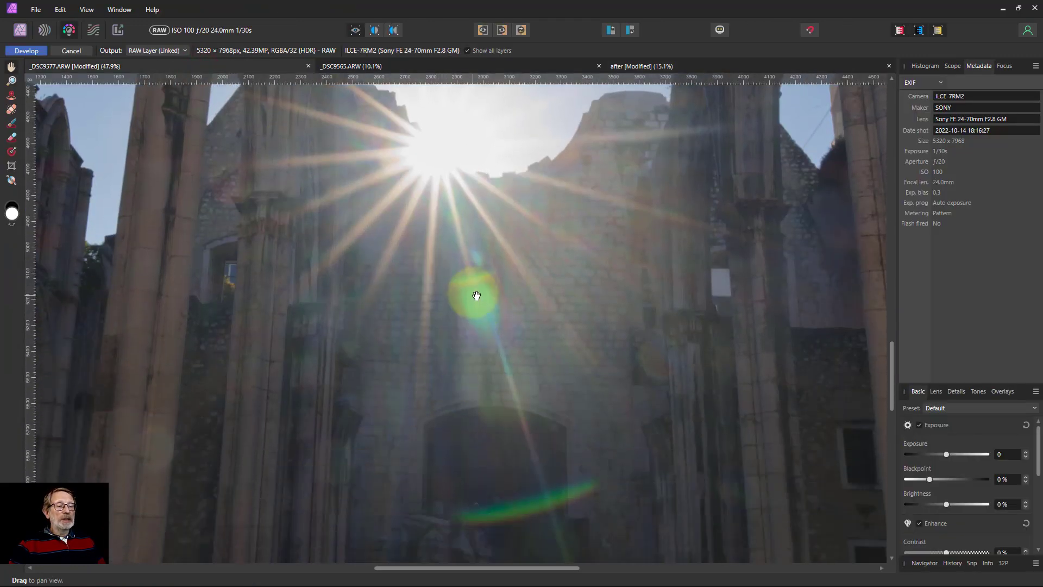
pyautogui.scroll(-3, 550, 502)
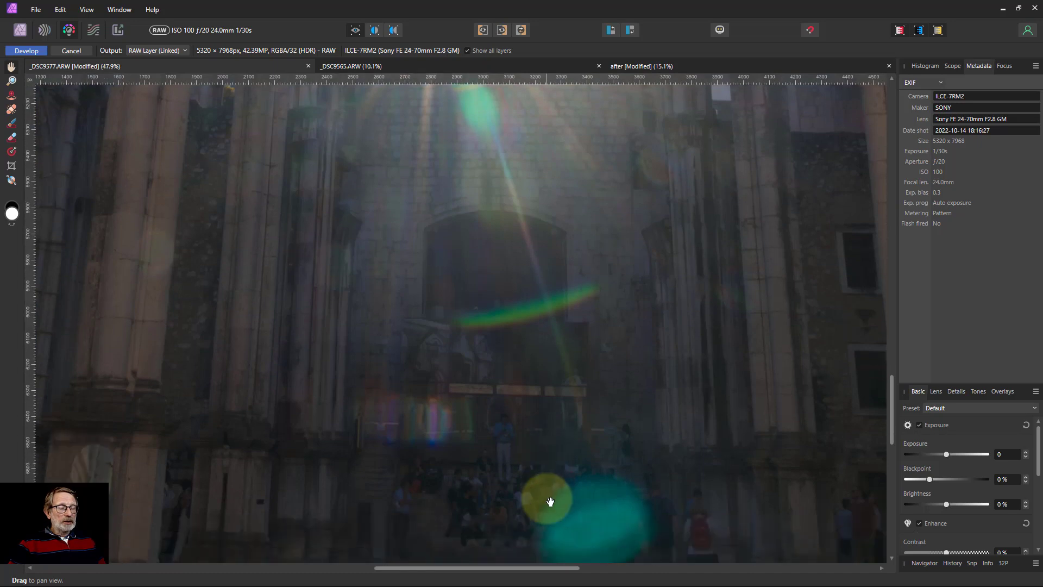